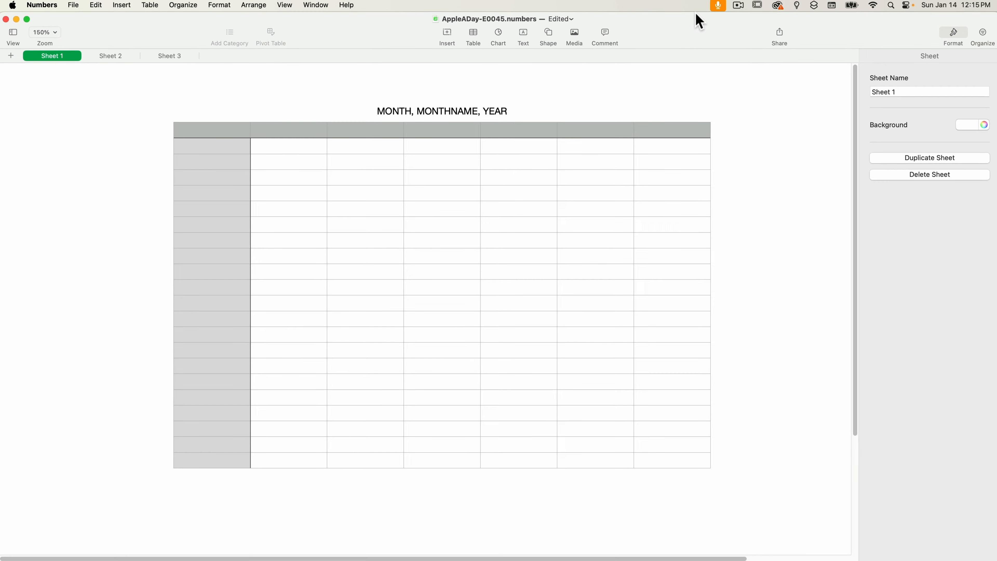
Enter the formula =MONTH("10/31/2023") in cell D6 to extract the month number from that date
{"action": "left_click", "coordinate": [534, 198]}
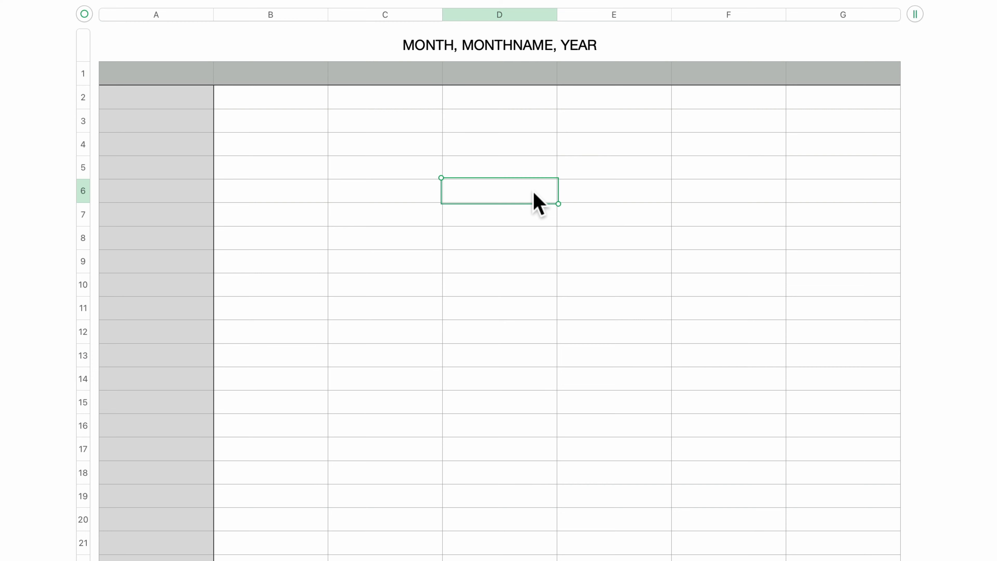
{"action": "type", "text": "="}
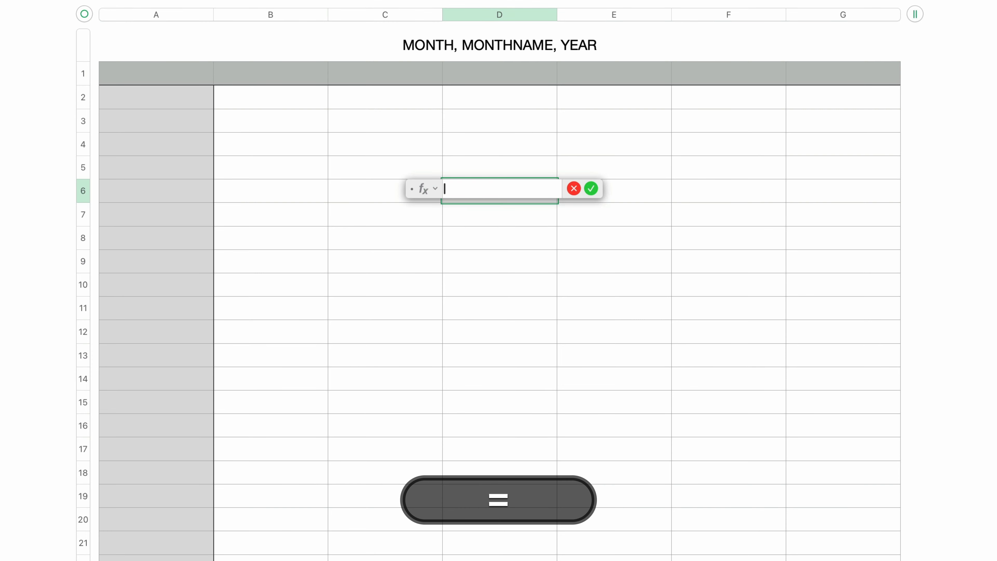
{"action": "type", "text": "MONTH"}
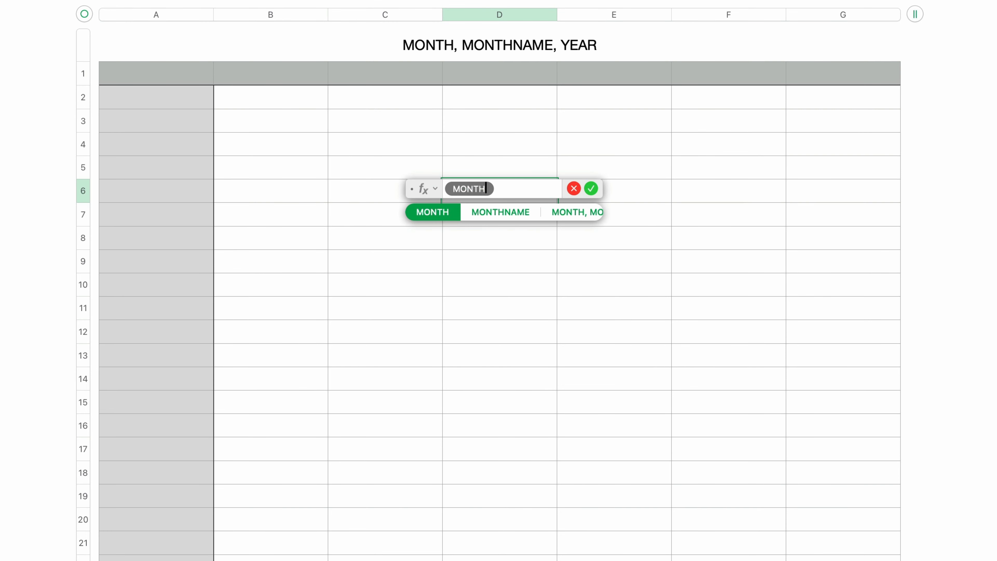
{"action": "key", "text": "Return"}
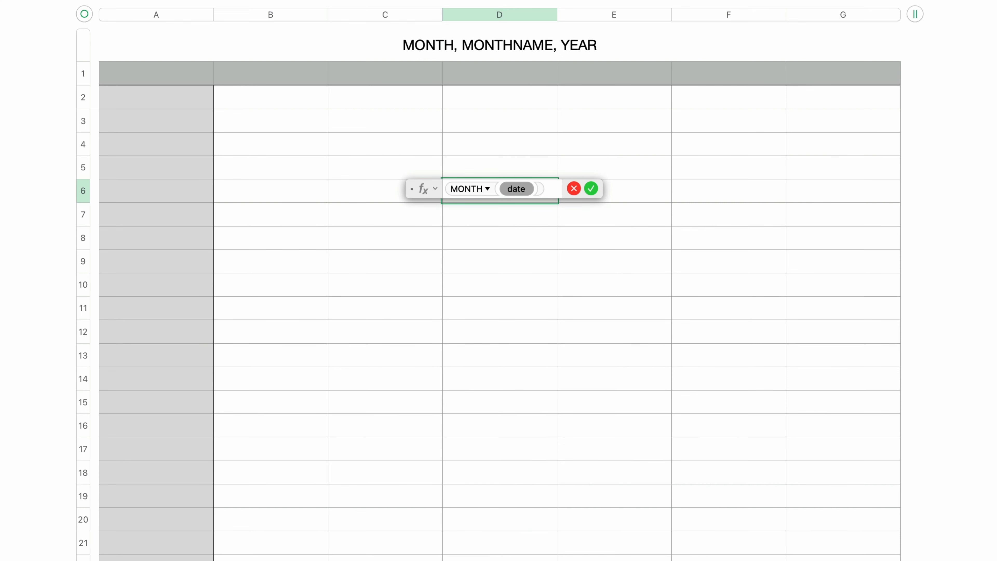
{"action": "type", "text": "\"10/3"}
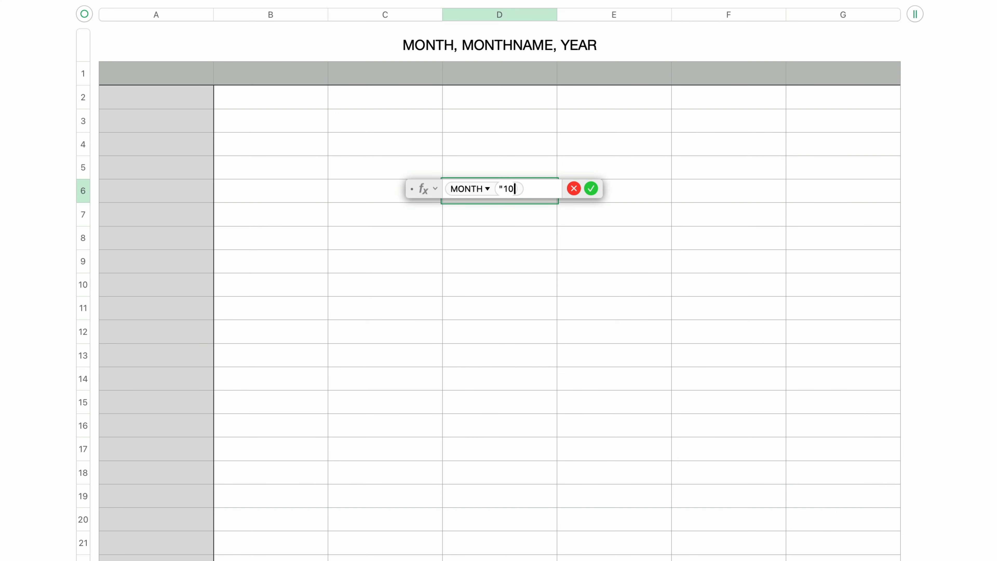
{"action": "type", "text": "1/2023\""}
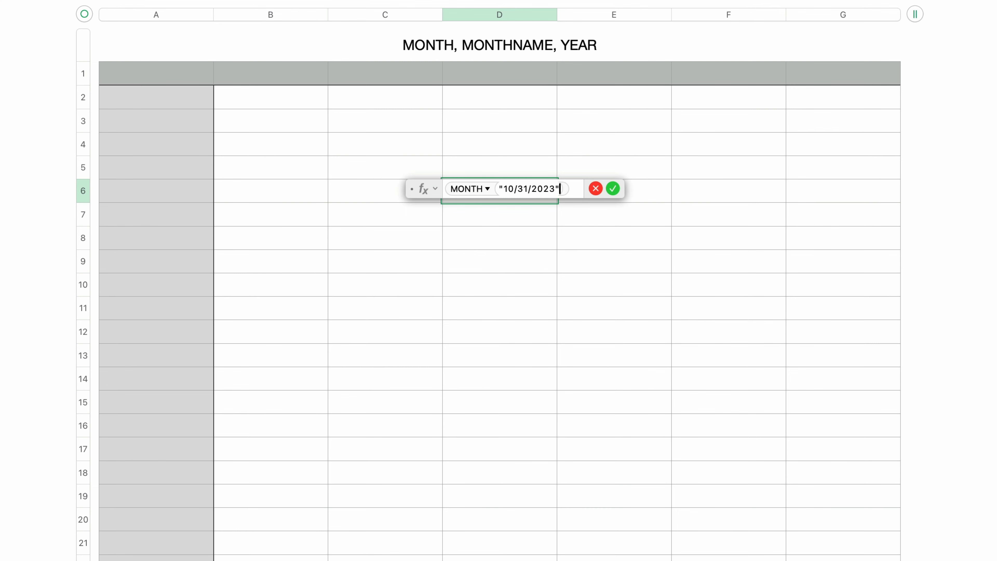
{"action": "key", "text": "Return"}
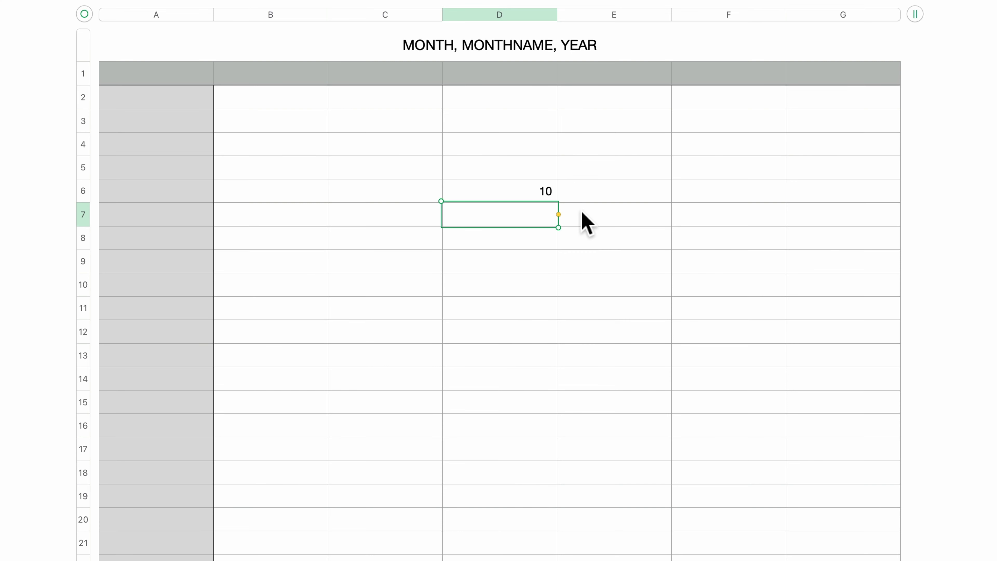
Enter the formula =MONTH(TODAY()) in cell D7 to get the current month's number
{"action": "type", "text": "="}
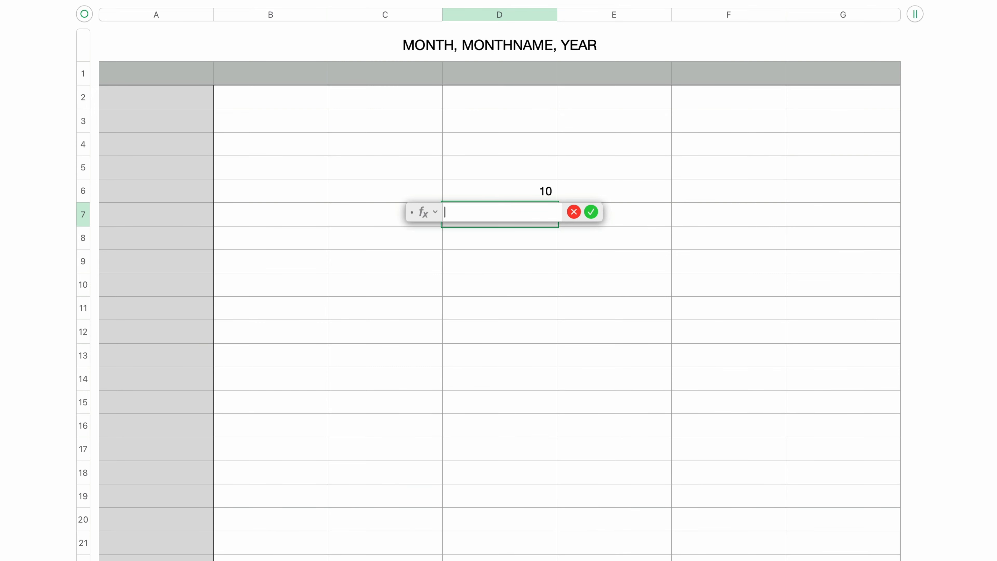
{"action": "type", "text": "MONTH"}
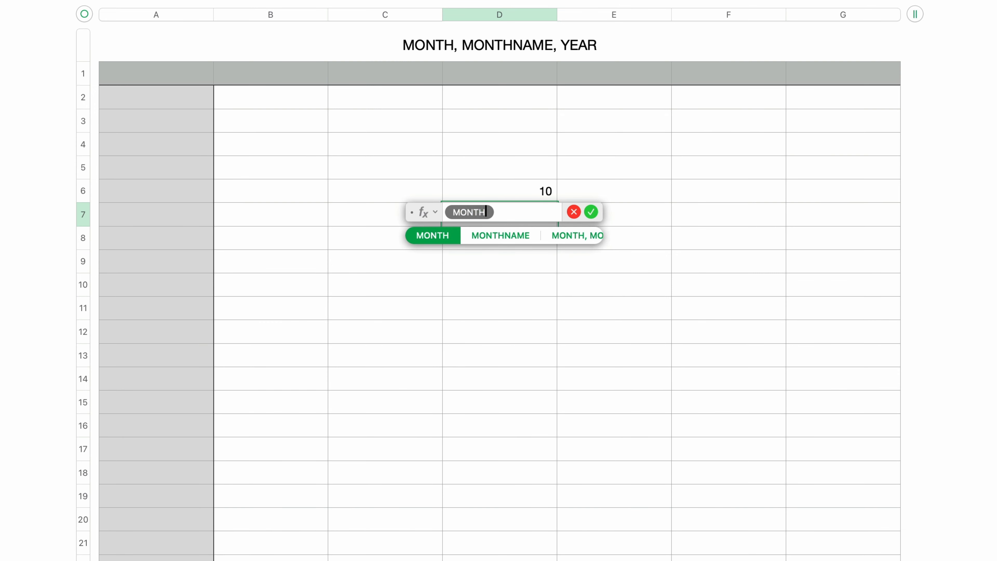
{"action": "key", "text": "Return"}
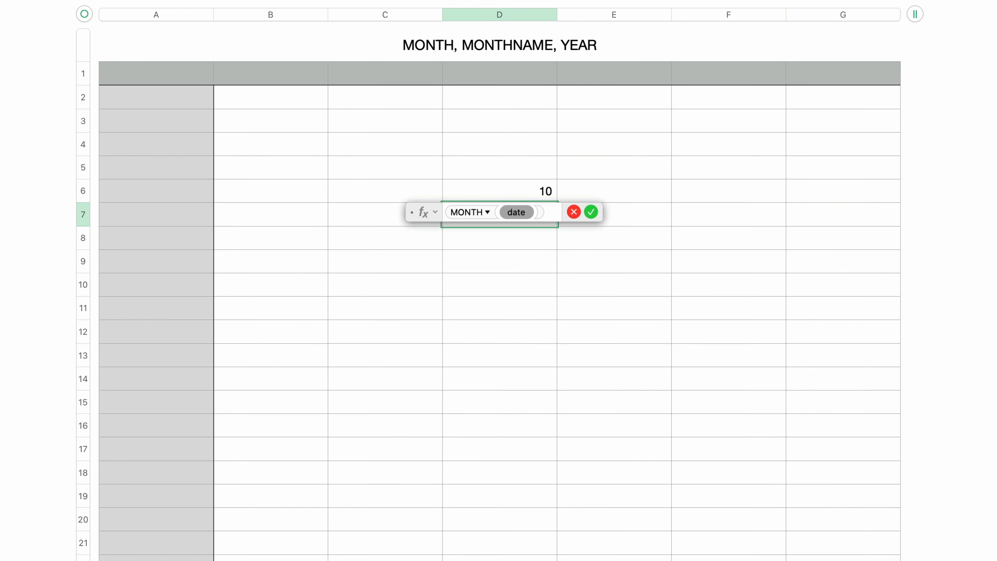
{"action": "type", "text": "TODAY"}
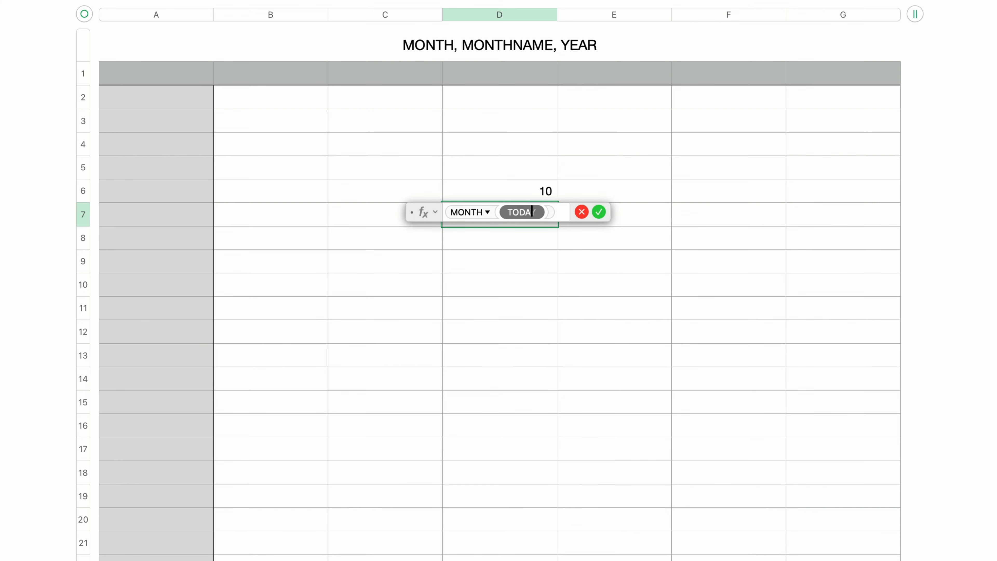
{"action": "key", "text": "Return"}
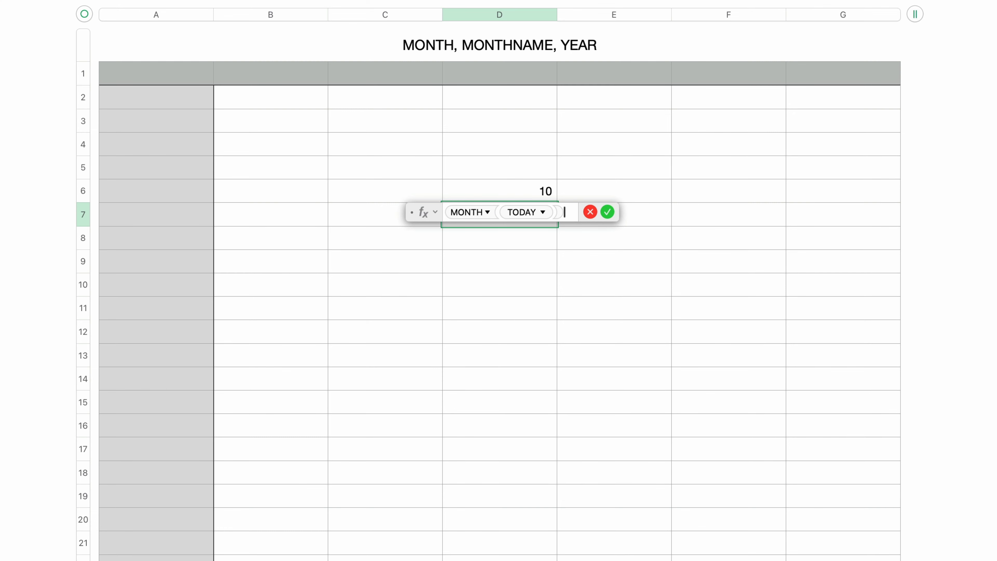
{"action": "key", "text": "Return"}
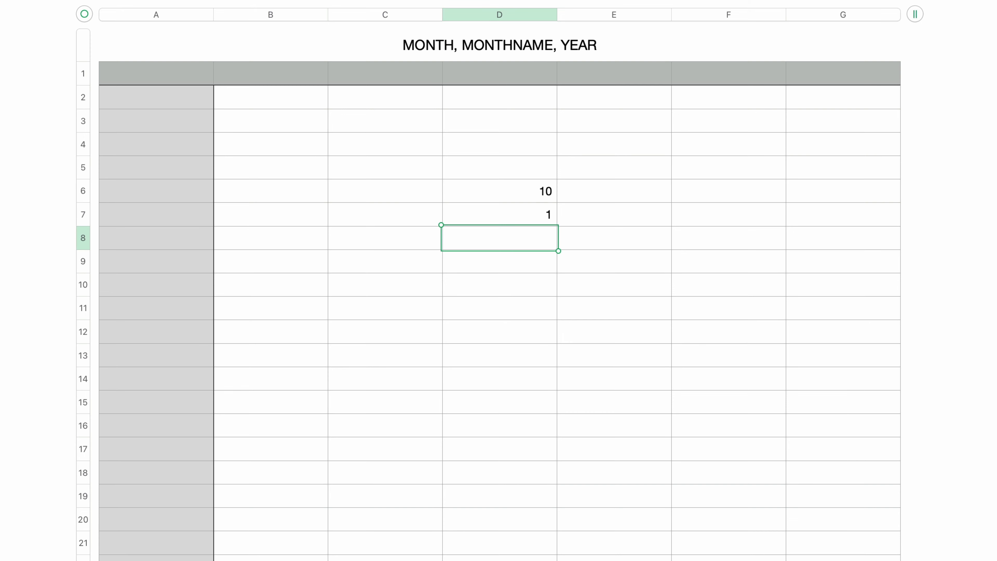
Enter the formula =MONTHNAME(11) in cell D9 to convert month number 11 into its name
{"action": "left_click", "coordinate": [539, 260]}
{"action": "type", "text": "="}
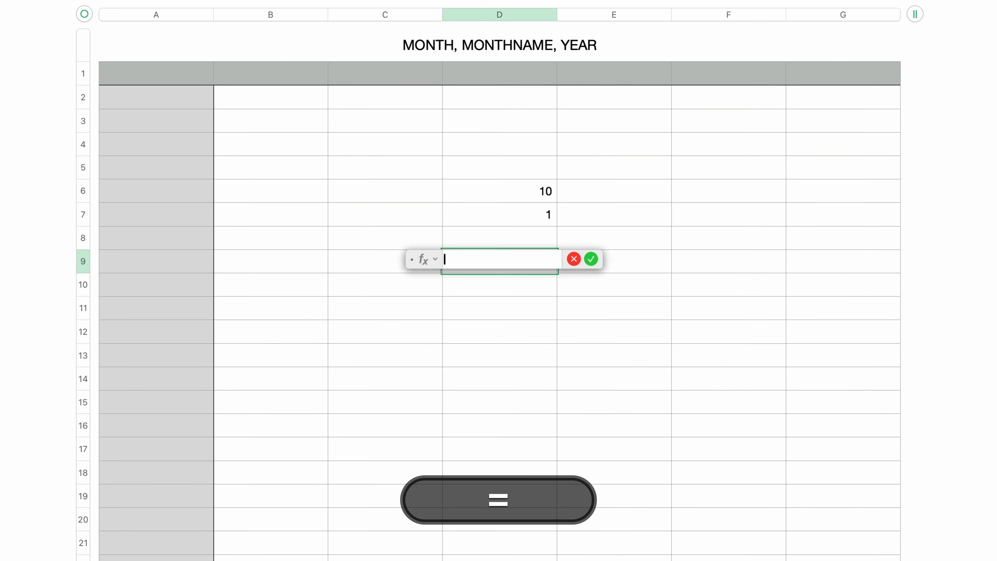
{"action": "type", "text": "MONTHNAME"}
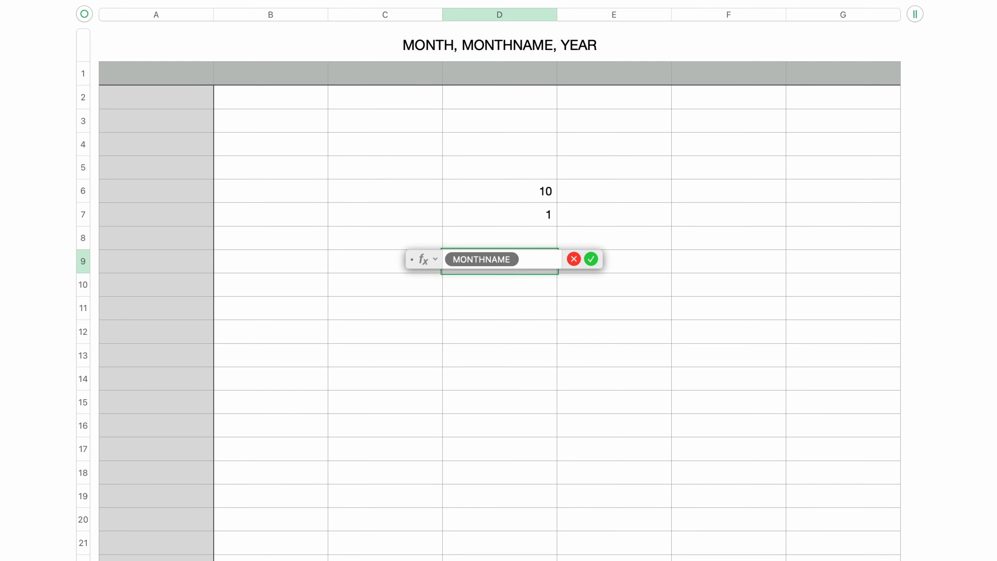
{"action": "key", "text": "Return"}
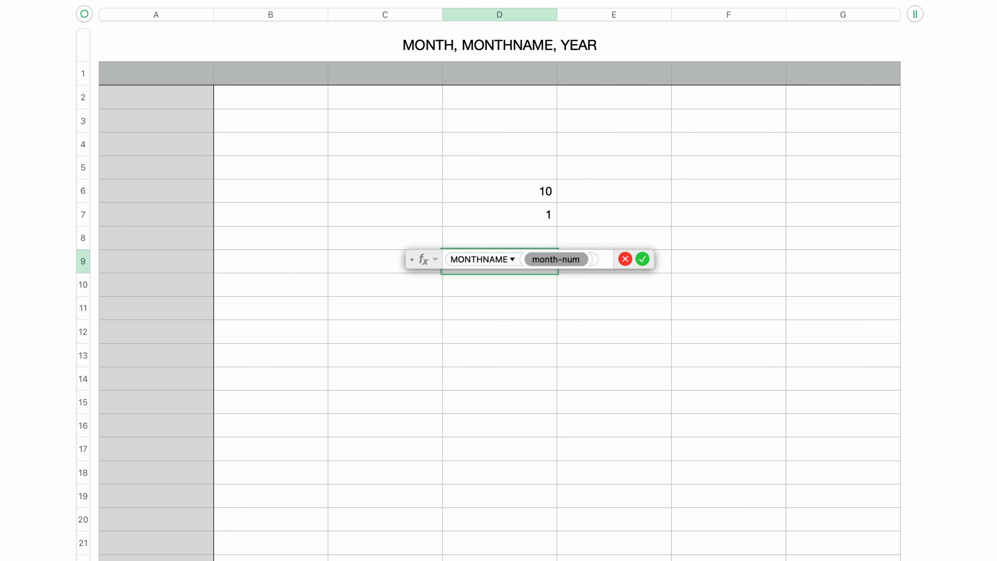
{"action": "type", "text": "11"}
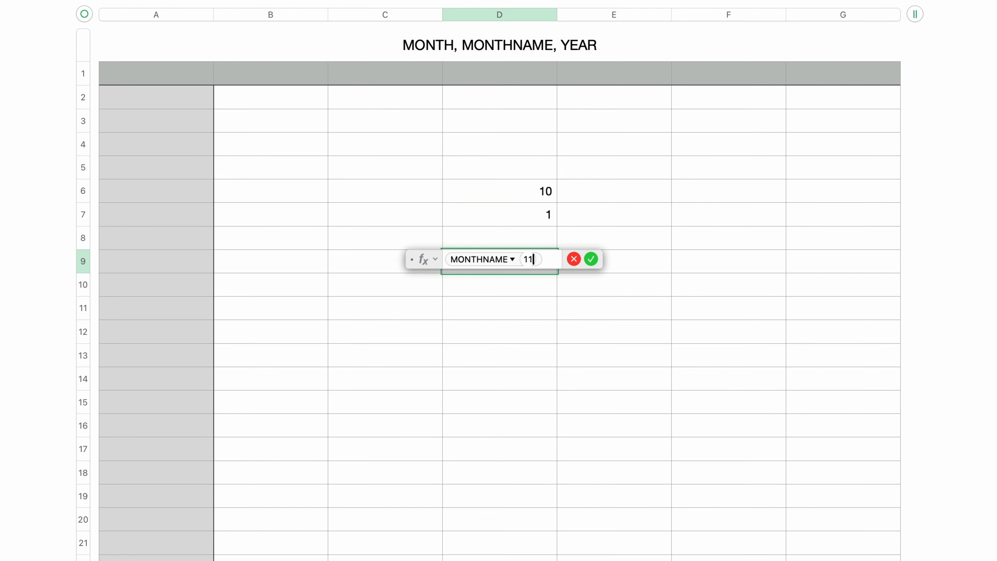
{"action": "key", "text": "Return"}
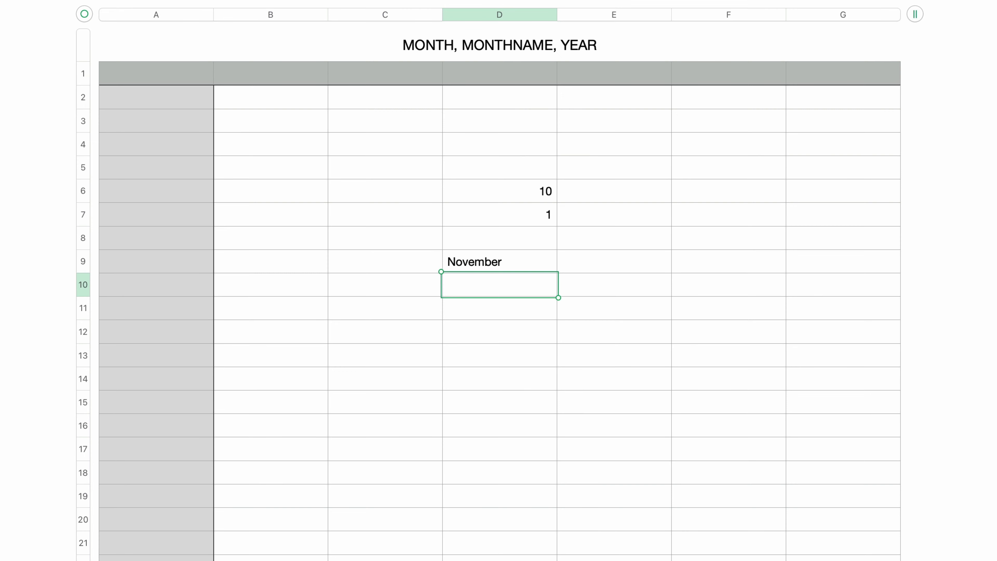
Try the formula =MONTHNAME(TODAY()) in cell D10, check the cell's details, and clear it
{"action": "key", "text": "equal"}
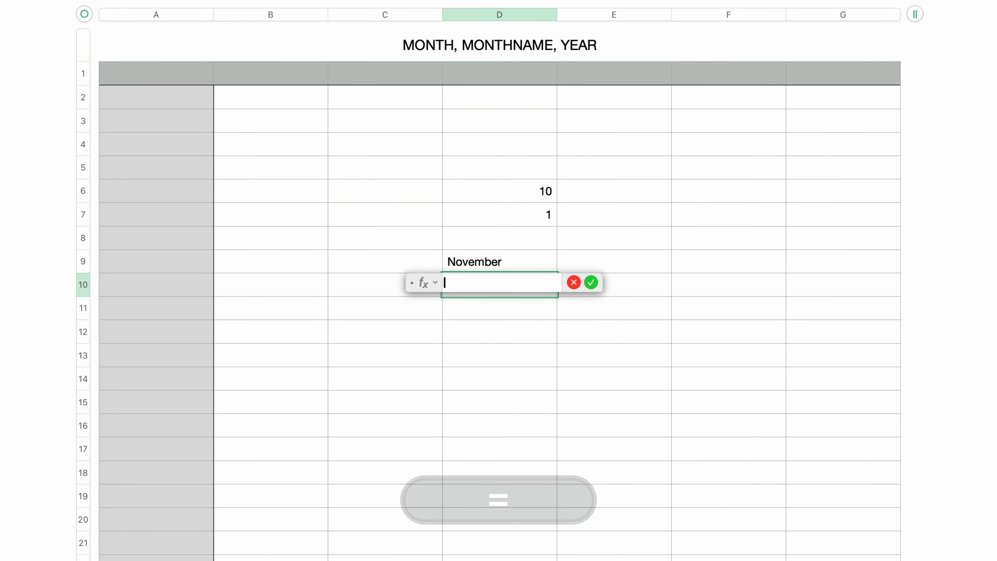
{"action": "type", "text": "MONTHNAME"}
{"action": "key", "text": "Return"}
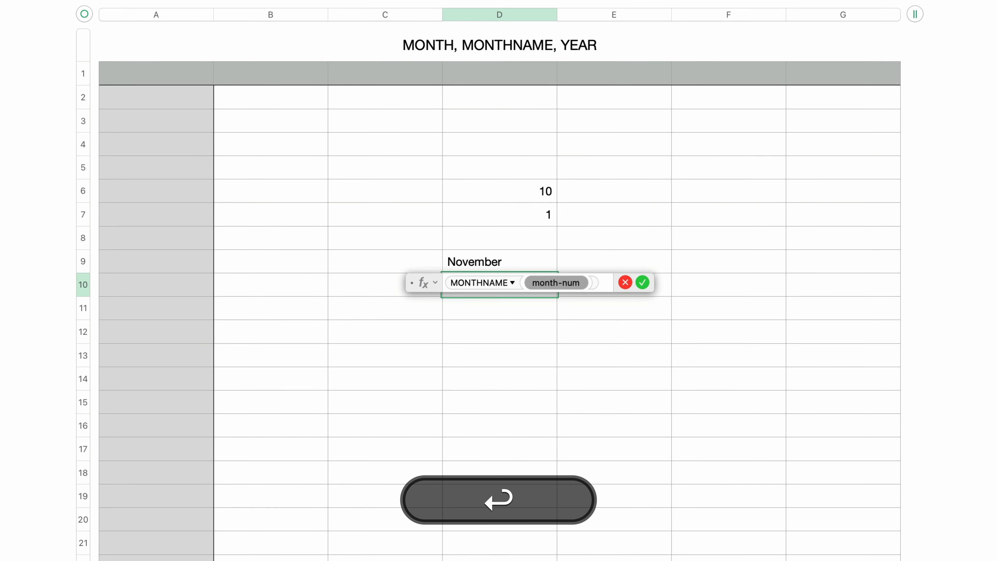
{"action": "type", "text": "TODAY"}
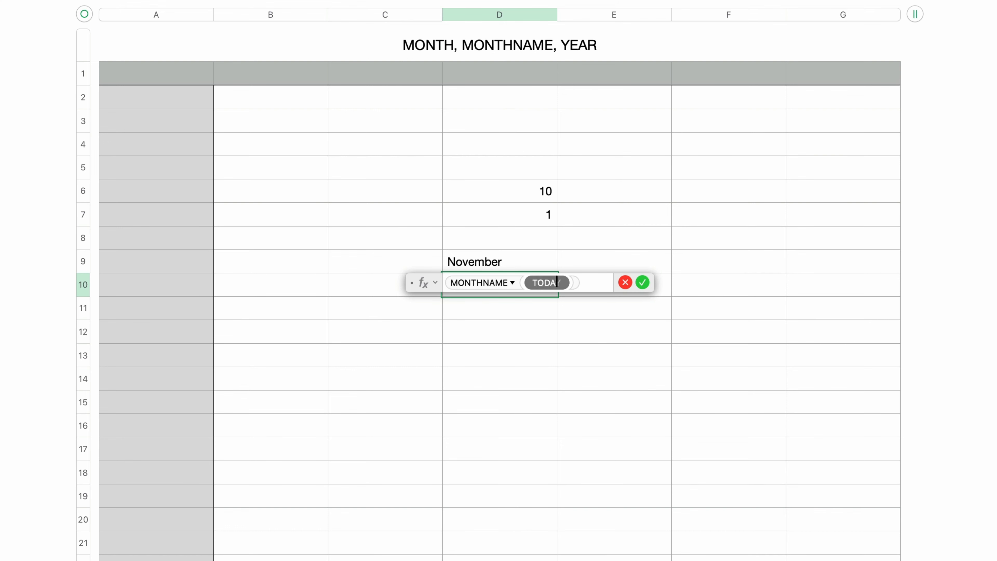
{"action": "key", "text": "Return"}
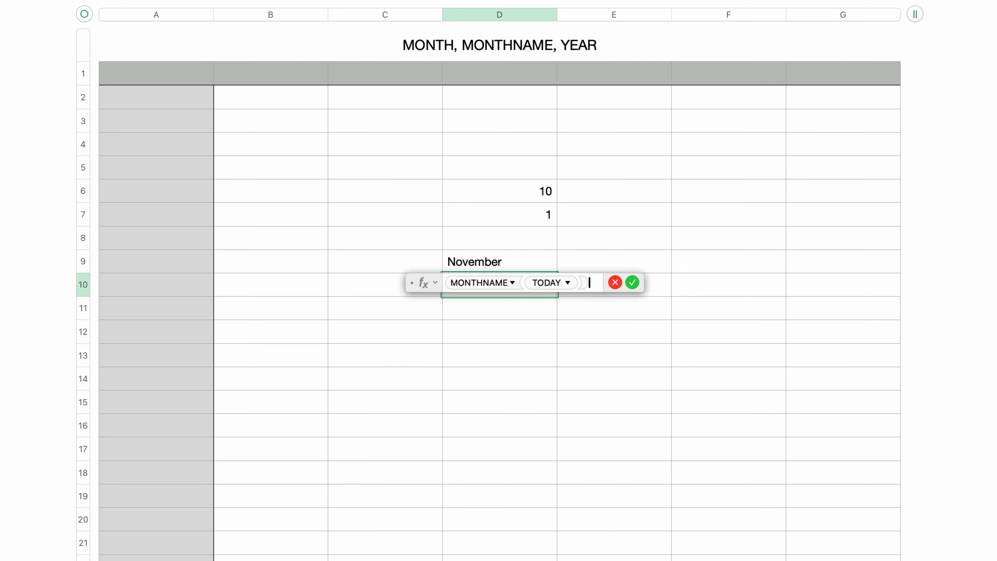
{"action": "key", "text": "Return"}
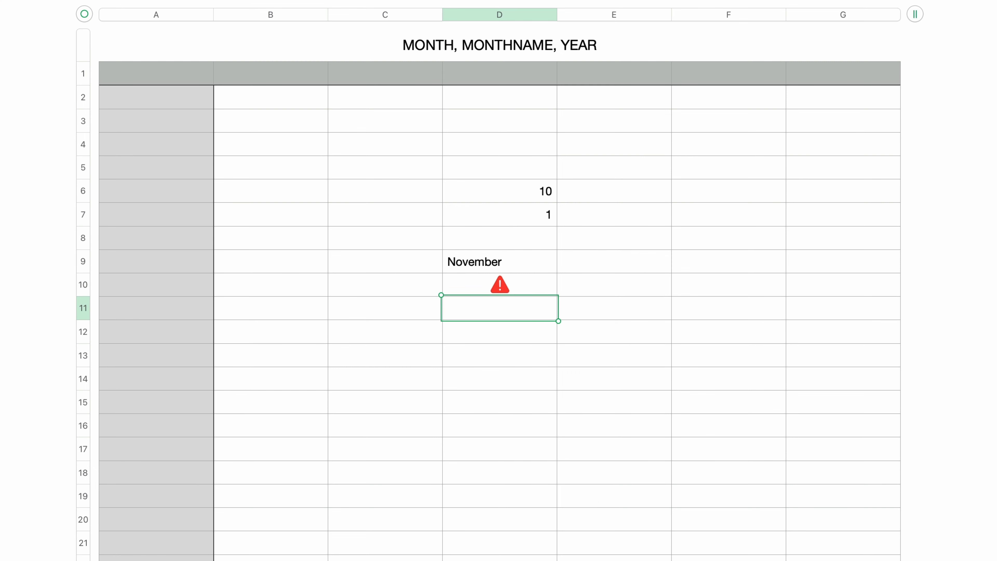
{"action": "left_click", "coordinate": [498, 282]}
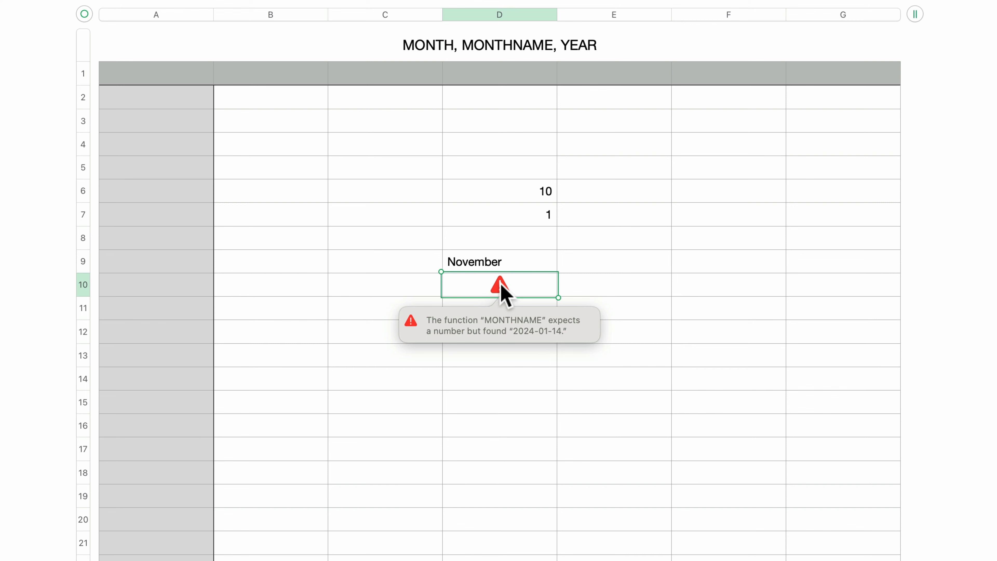
{"action": "key", "text": "BackSpace"}
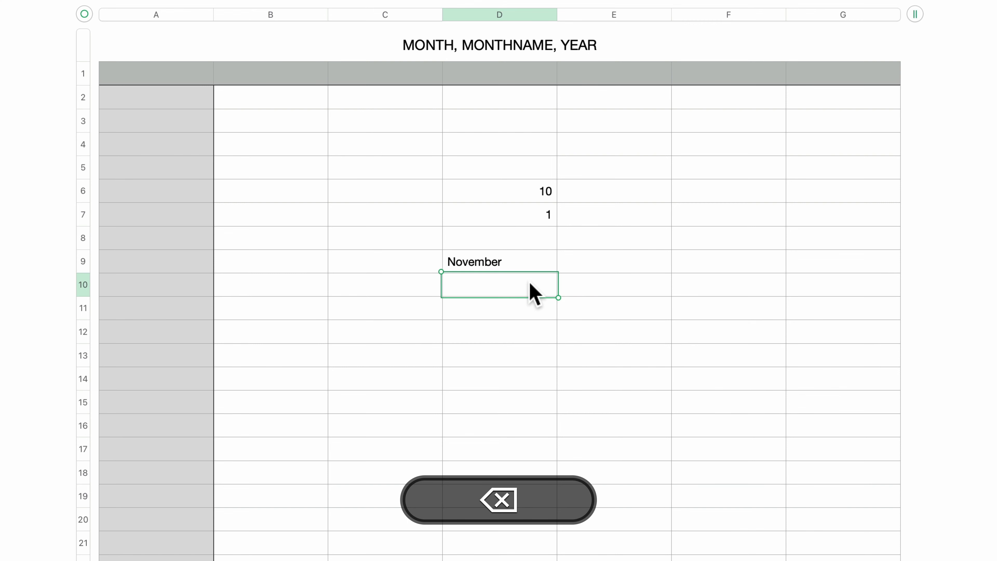
Enter the nested formula =MONTHNAME(MONTH(TODAY())) in cell D10 to get the current month's name
{"action": "key", "text": "equal"}
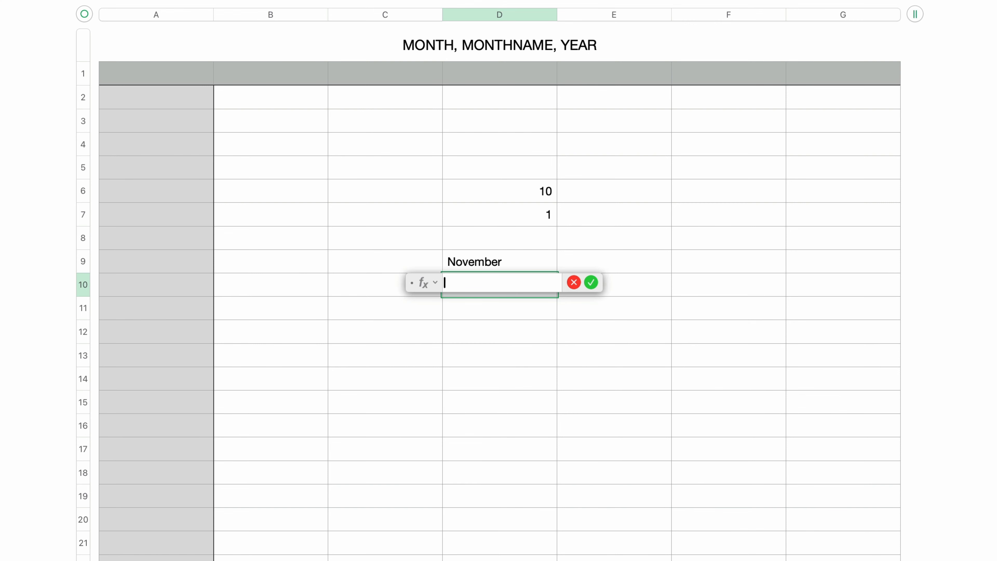
{"action": "type", "text": "MONTHNAME"}
{"action": "key", "text": "Return"}
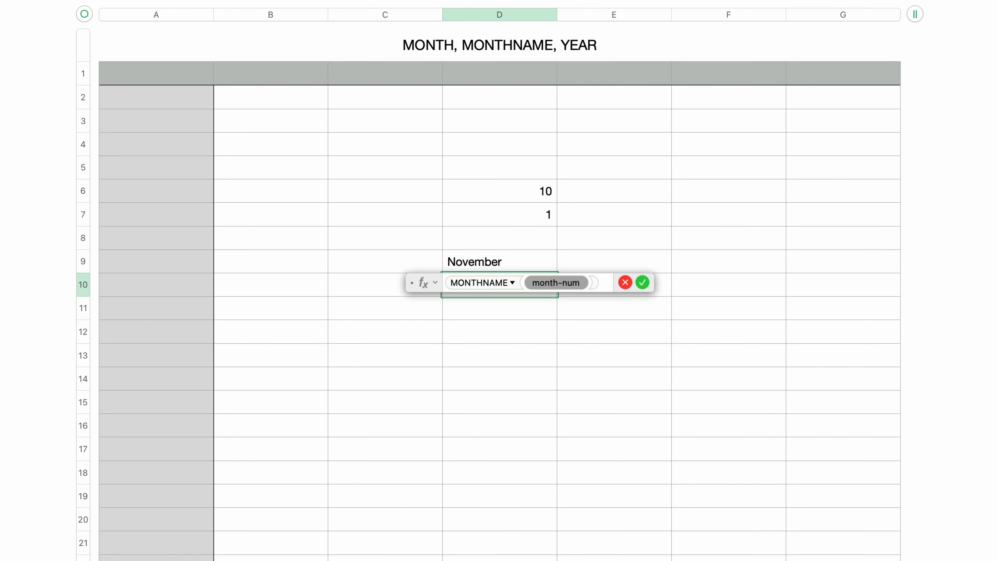
{"action": "type", "text": "MONTH"}
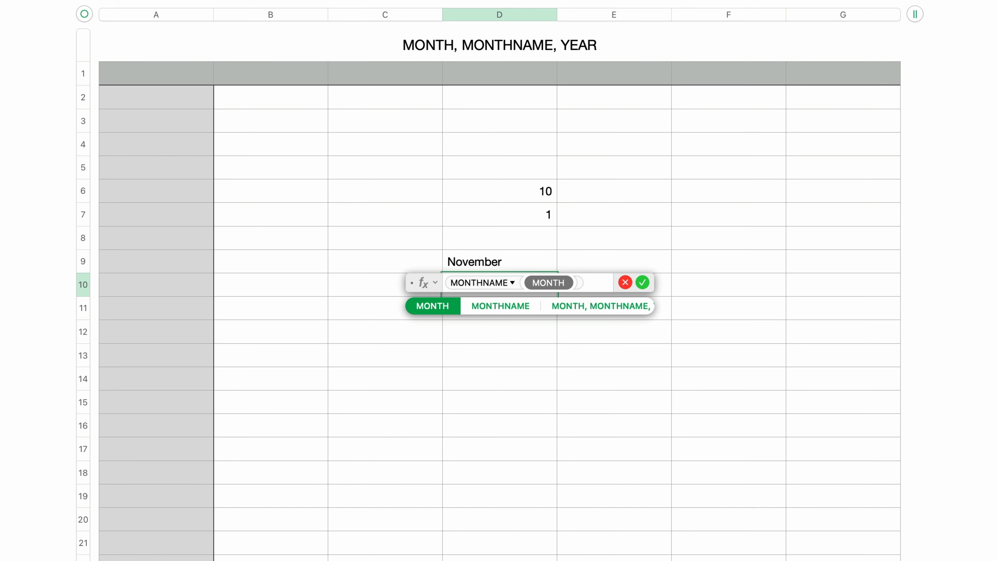
{"action": "key", "text": "Return"}
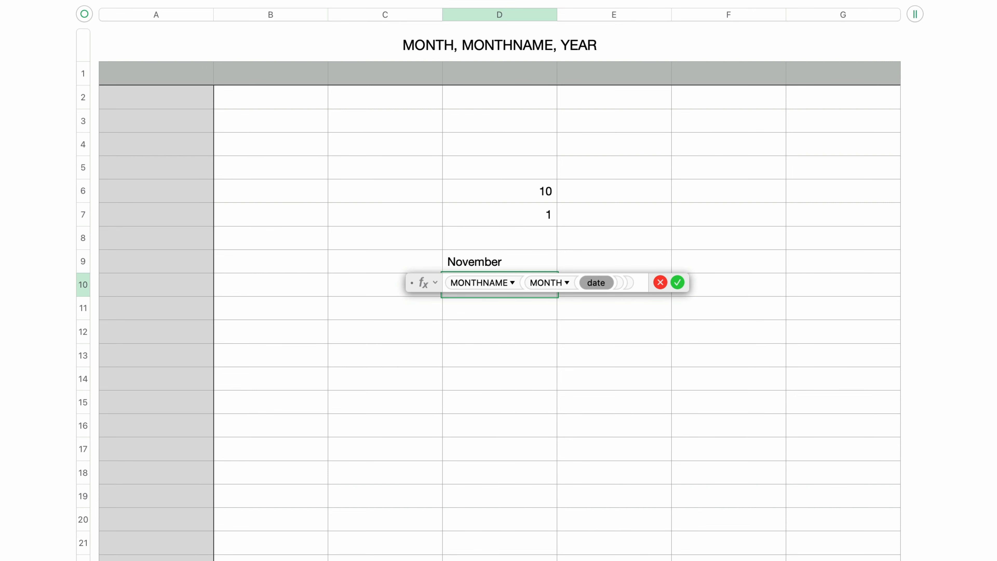
{"action": "type", "text": "TODAY"}
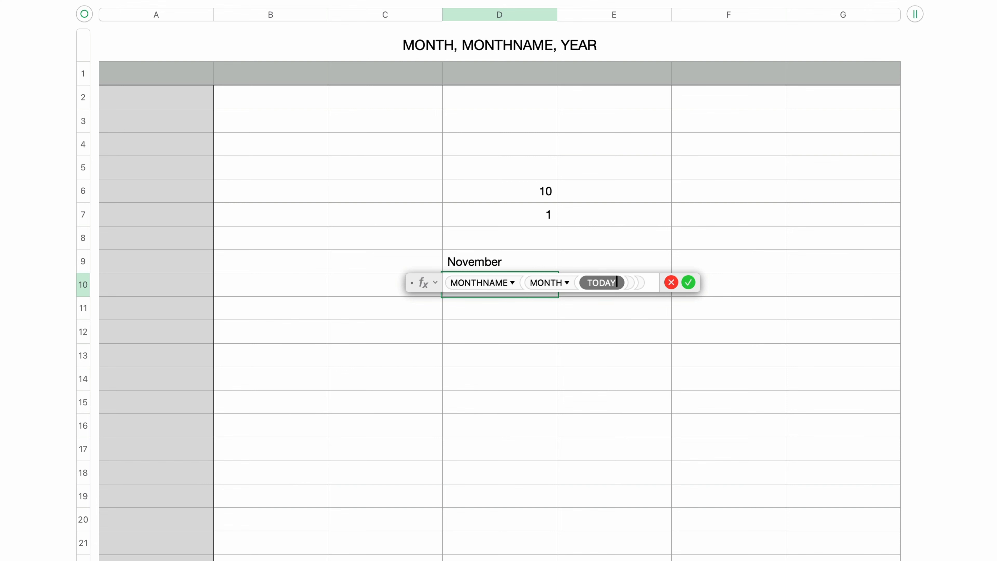
{"action": "key", "text": "Return"}
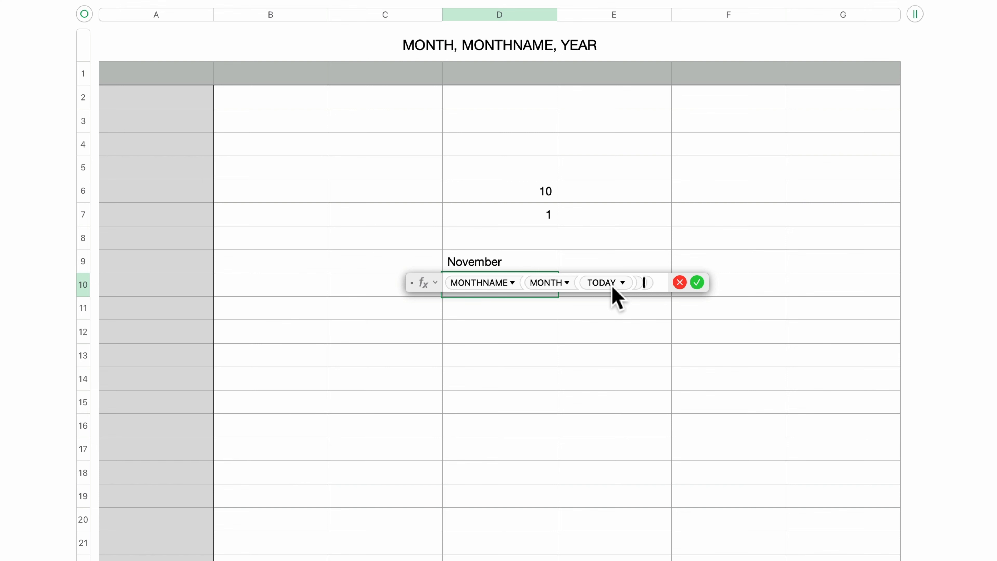
{"action": "key", "text": "Return"}
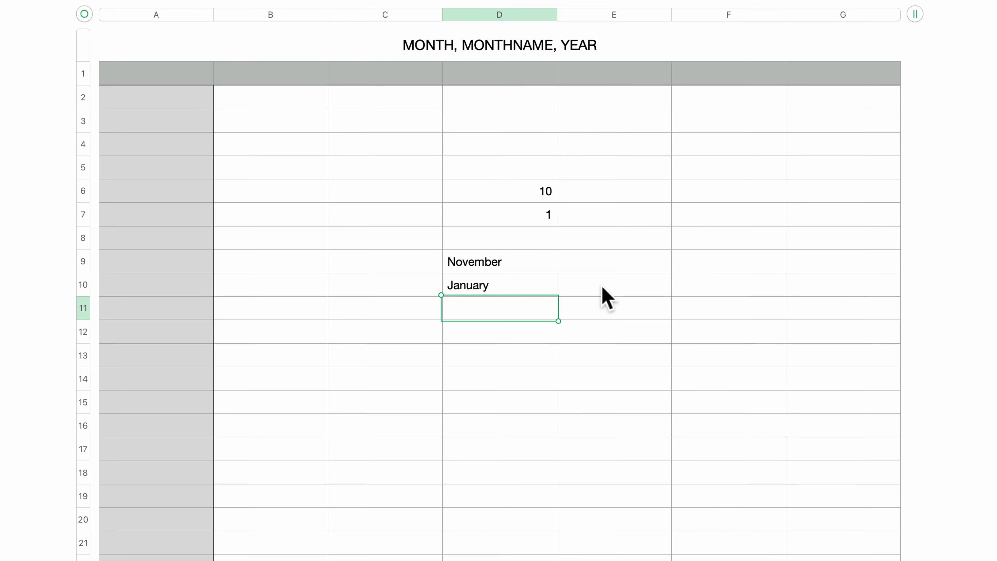
Enter the formula =YEAR(TODAY()) in cell D11 to get the current year
{"action": "type", "text": "=YEAR"}
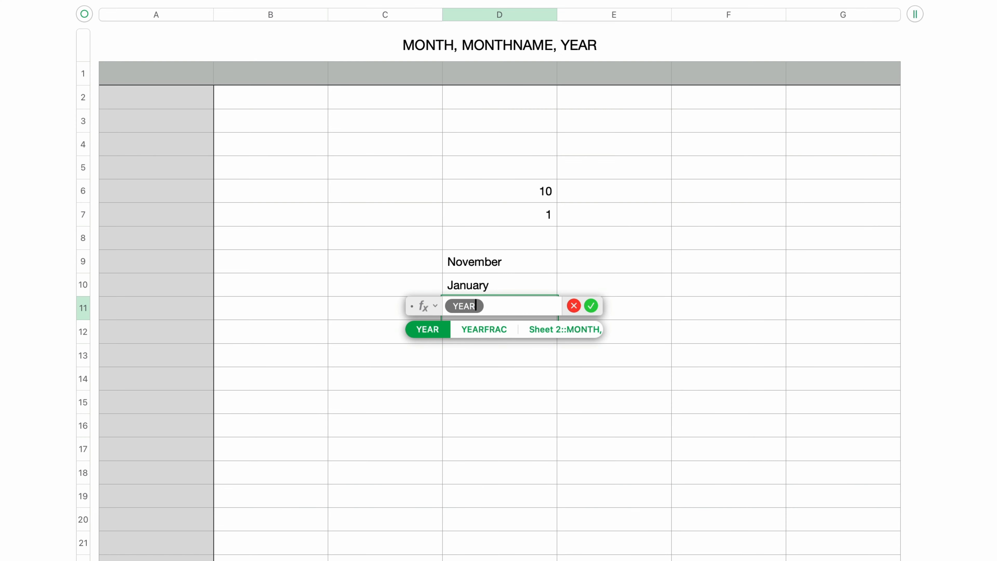
{"action": "key", "text": "Return"}
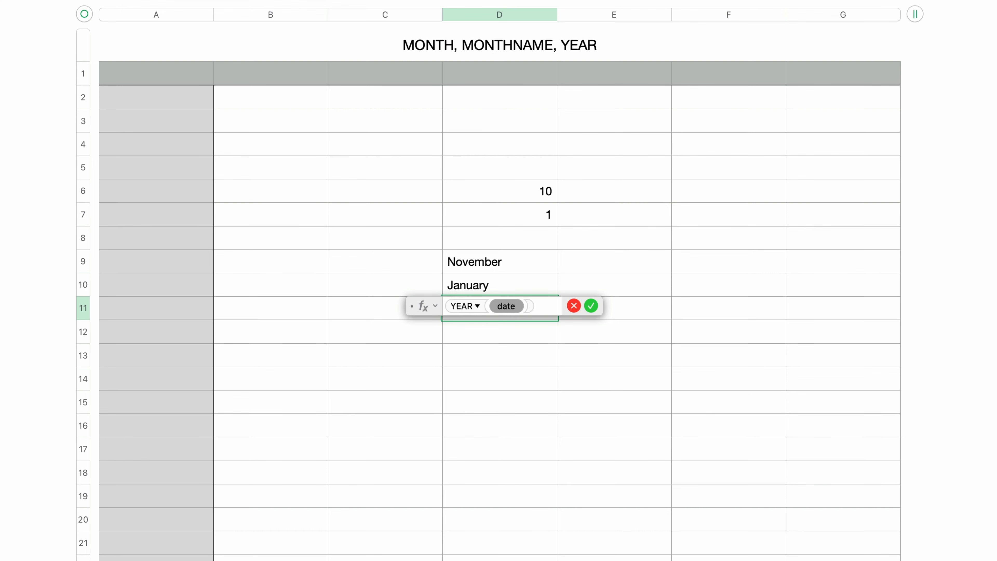
{"action": "type", "text": "TODAY"}
{"action": "key", "text": "Return"}
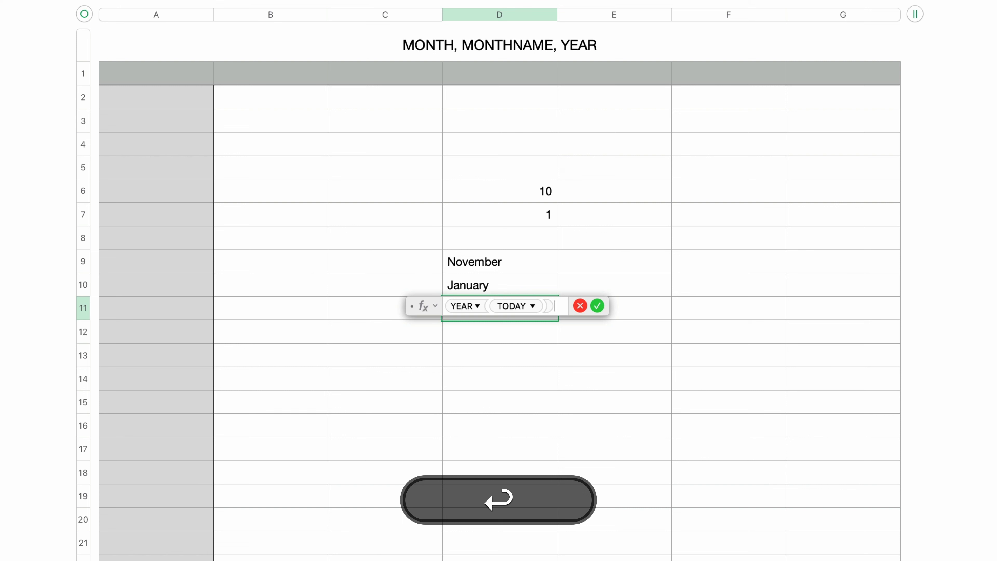
{"action": "key", "text": "Return"}
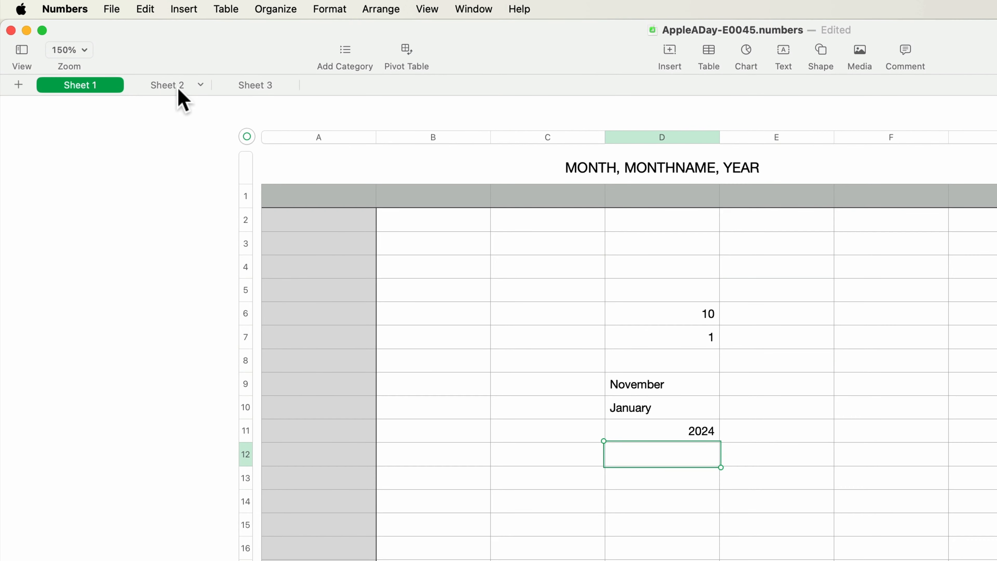
On Sheet 2, enter the formula =MONTH(B2) in cell C2 to get the first date's month number
{"action": "left_click", "coordinate": [176, 88]}
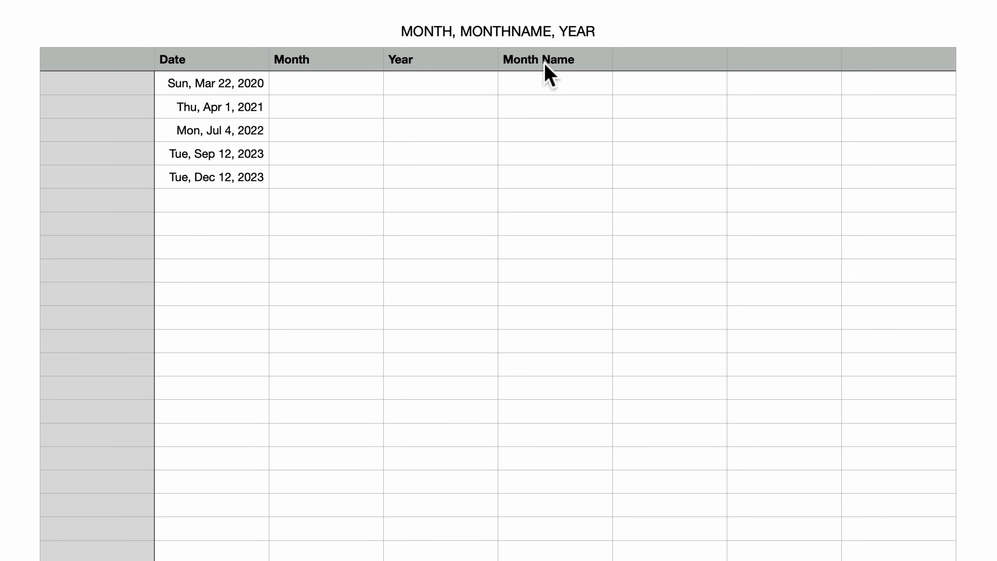
{"action": "left_click", "coordinate": [342, 86]}
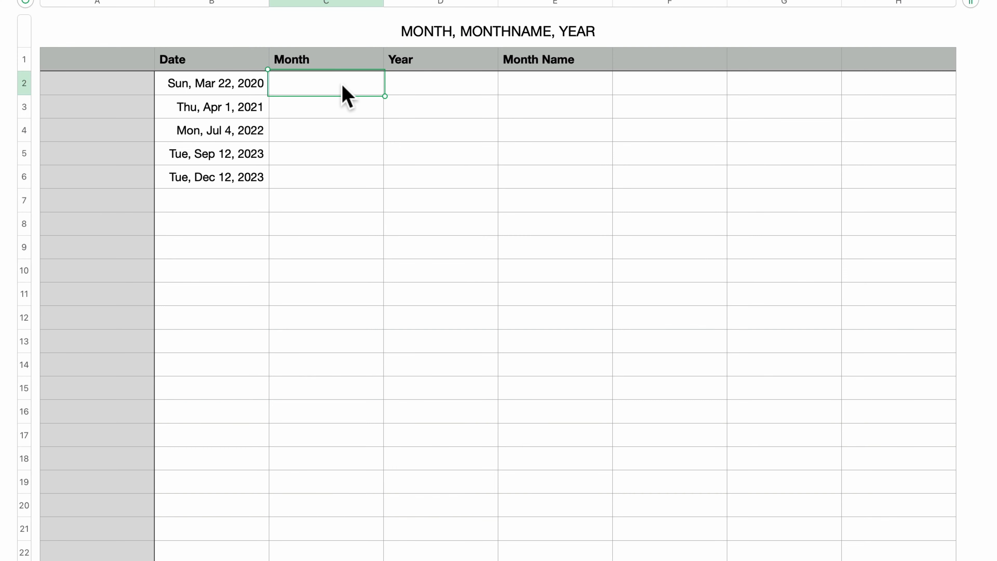
{"action": "type", "text": "=MO"}
{"action": "type", "text": "NTH"}
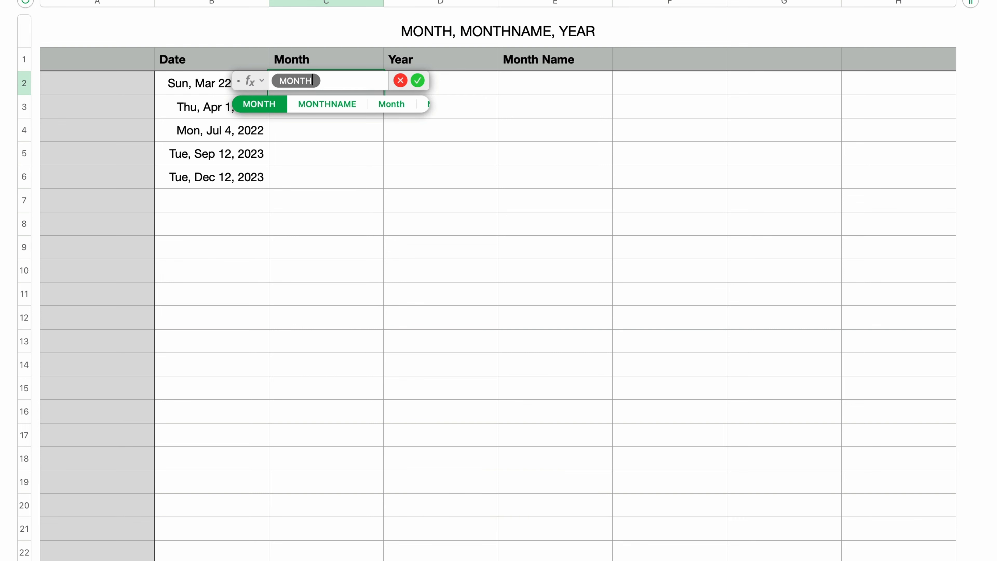
{"action": "key", "text": "Return"}
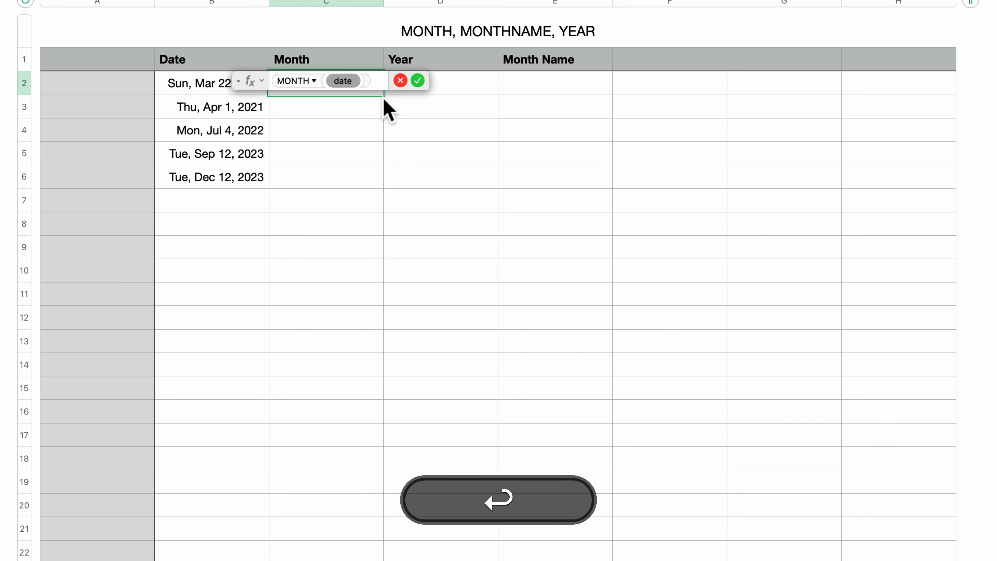
{"action": "left_click", "coordinate": [190, 85]}
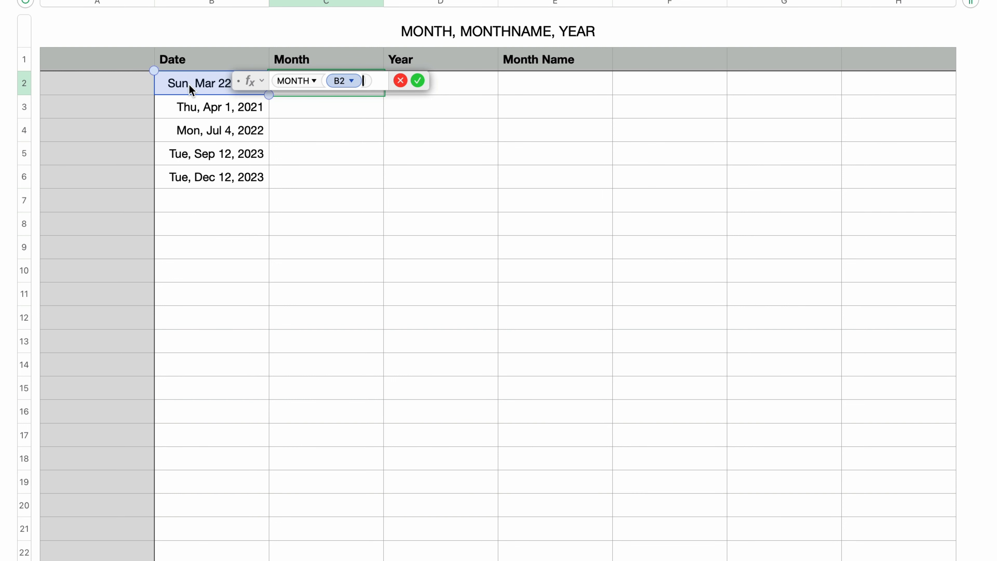
{"action": "key", "text": "Return"}
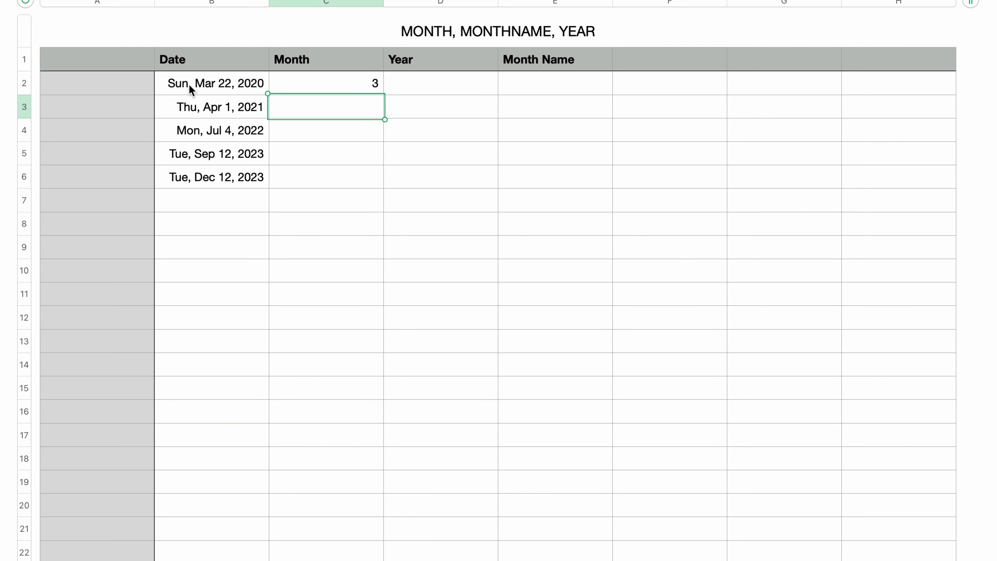
Copy the month formula from C2 into cells C3, C4, C5 and C6 for the remaining dates
{"action": "left_click", "coordinate": [333, 87]}
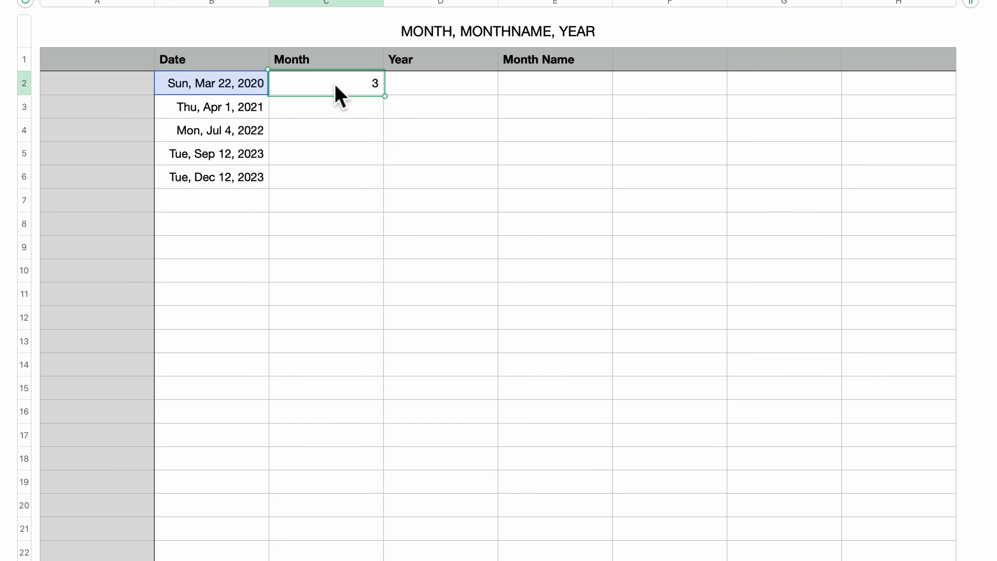
{"action": "key", "text": "super+c"}
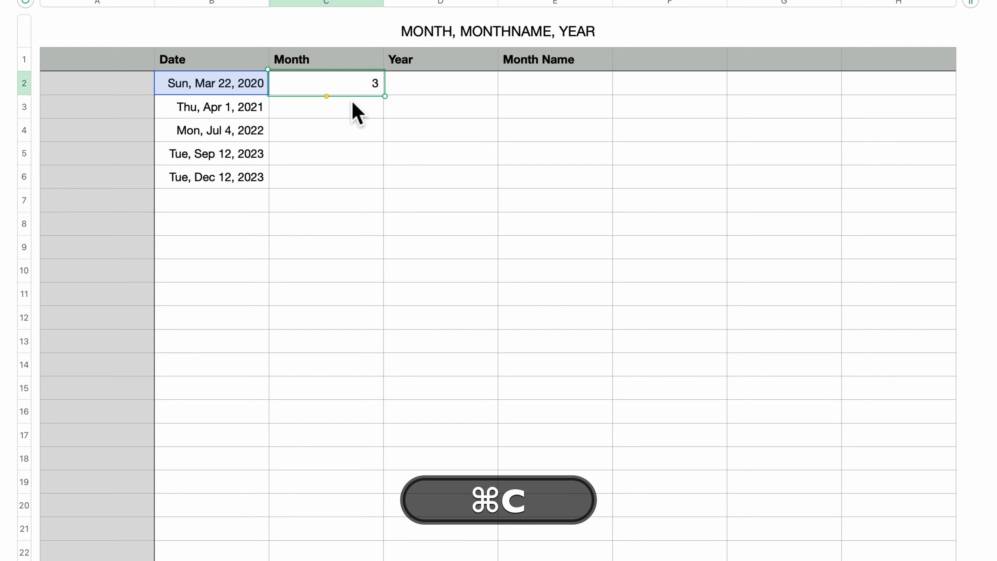
{"action": "left_click", "coordinate": [350, 118]}
{"action": "key", "text": "super+v"}
{"action": "left_click", "coordinate": [349, 134]}
{"action": "key", "text": "super+v"}
{"action": "left_click", "coordinate": [348, 157]}
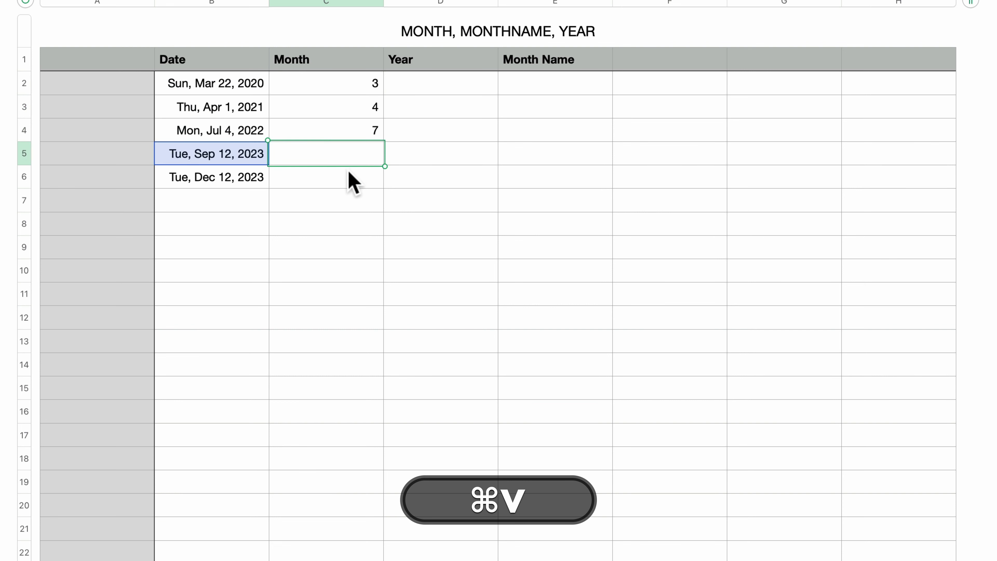
{"action": "key", "text": "super+v"}
{"action": "left_click", "coordinate": [355, 180]}
{"action": "key", "text": "super+v"}
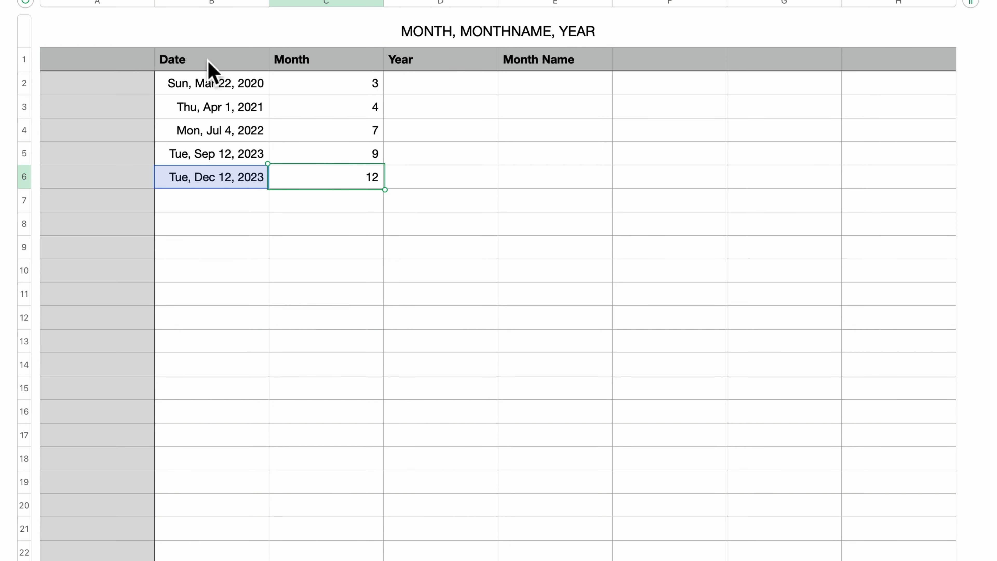
Enter the formula =YEAR(B2) in cell D2 to get the first date's year
{"action": "left_click", "coordinate": [449, 90]}
{"action": "type", "text": "="}
{"action": "type", "text": "YEAR"}
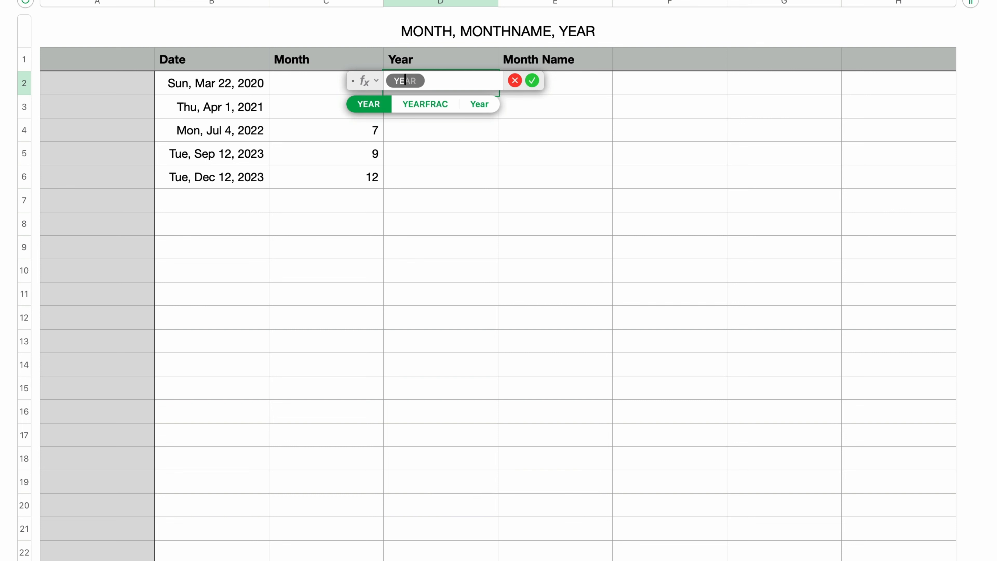
{"action": "key", "text": "Return"}
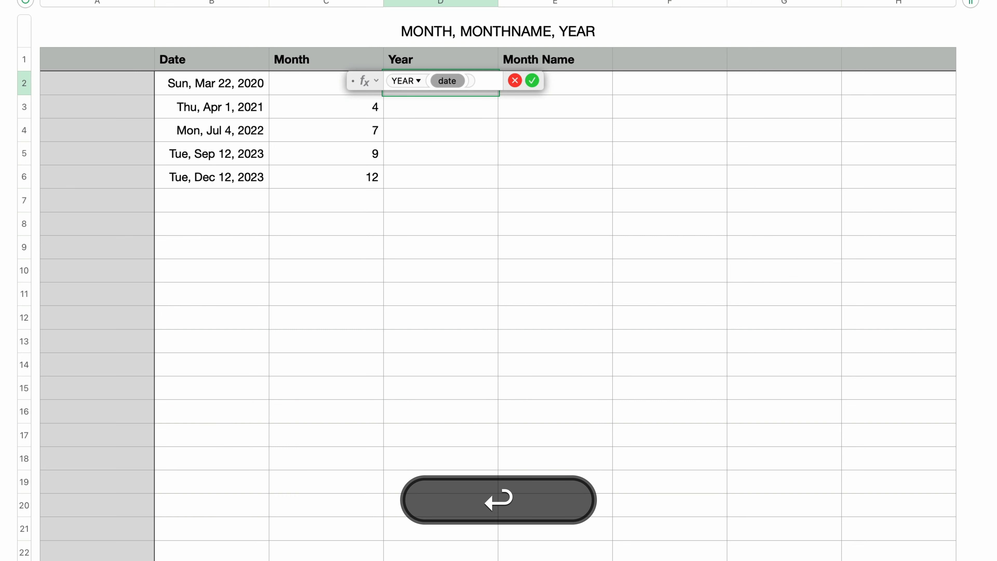
{"action": "left_click", "coordinate": [235, 81]}
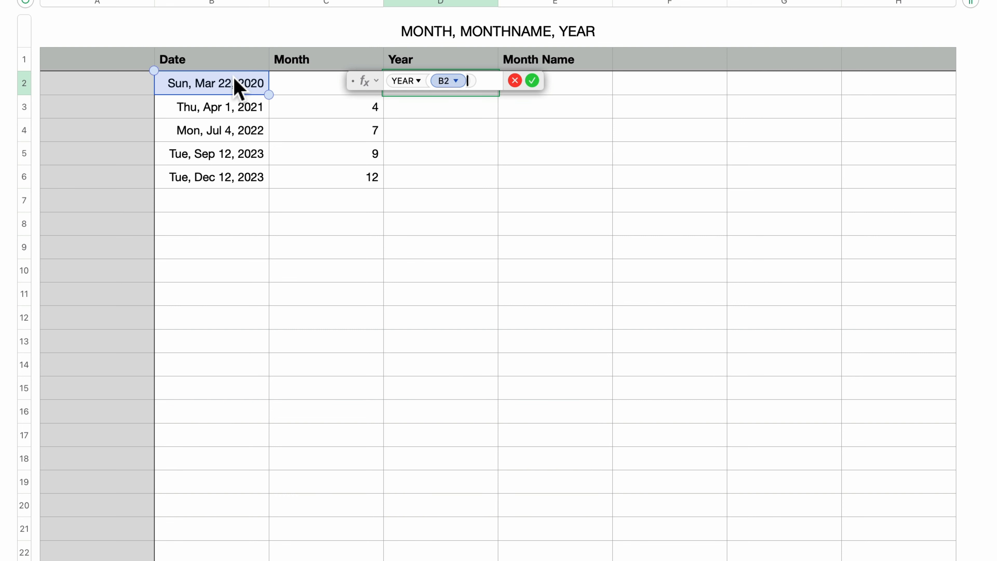
{"action": "key", "text": "Return"}
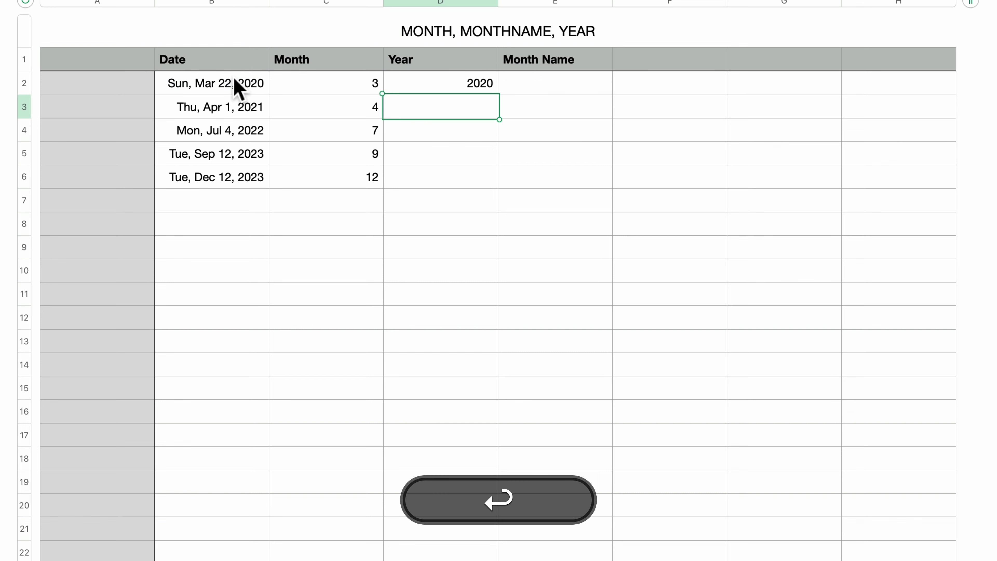
Copy the year formula from D2 and paste it into the range D3 to D6 at once
{"action": "left_click", "coordinate": [459, 91]}
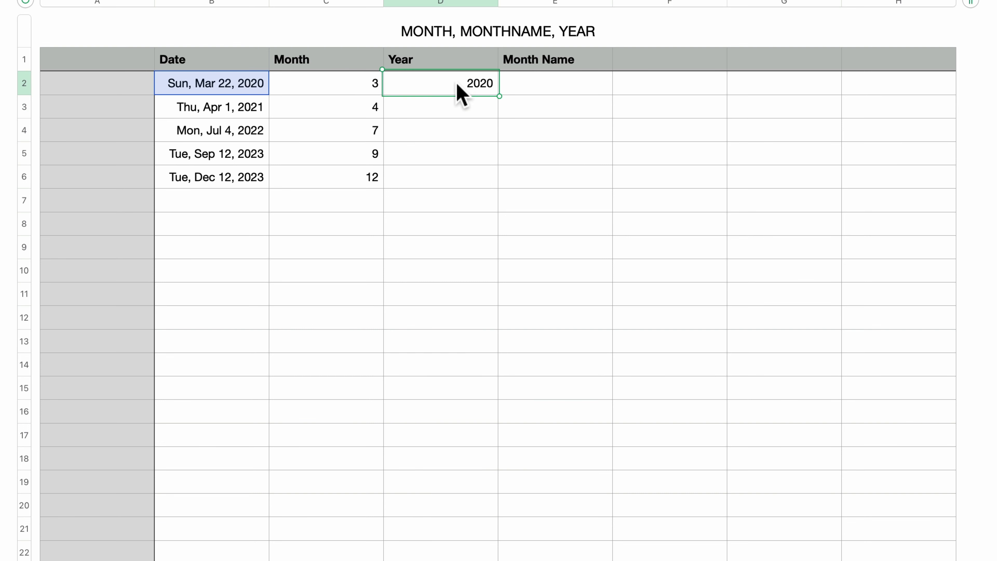
{"action": "key", "text": "super+c"}
{"action": "left_click", "coordinate": [461, 108]}
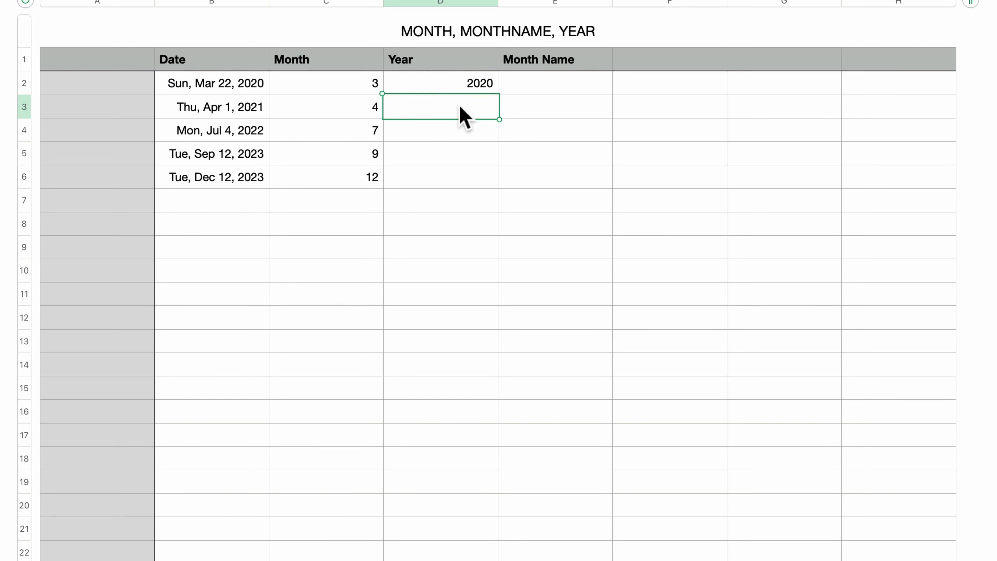
{"action": "left_click_drag", "start_coordinate": [460, 107], "coordinate": [453, 176]}
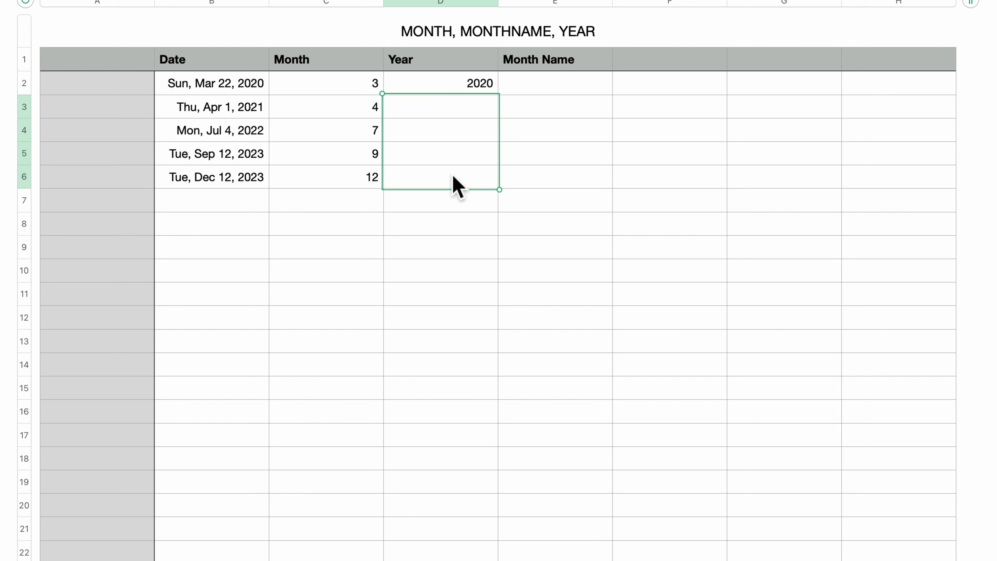
{"action": "key", "text": "super"}
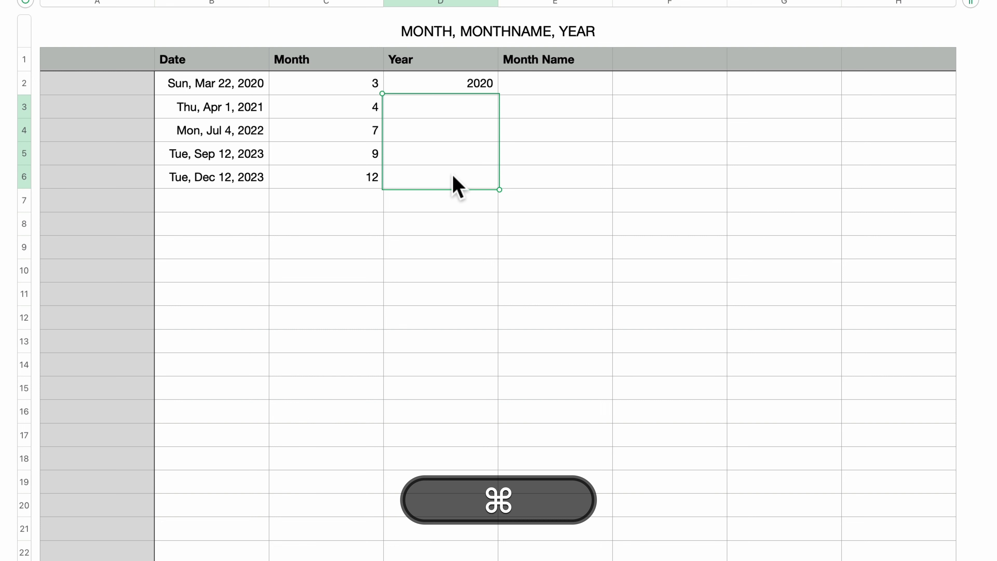
{"action": "key", "text": "super+v"}
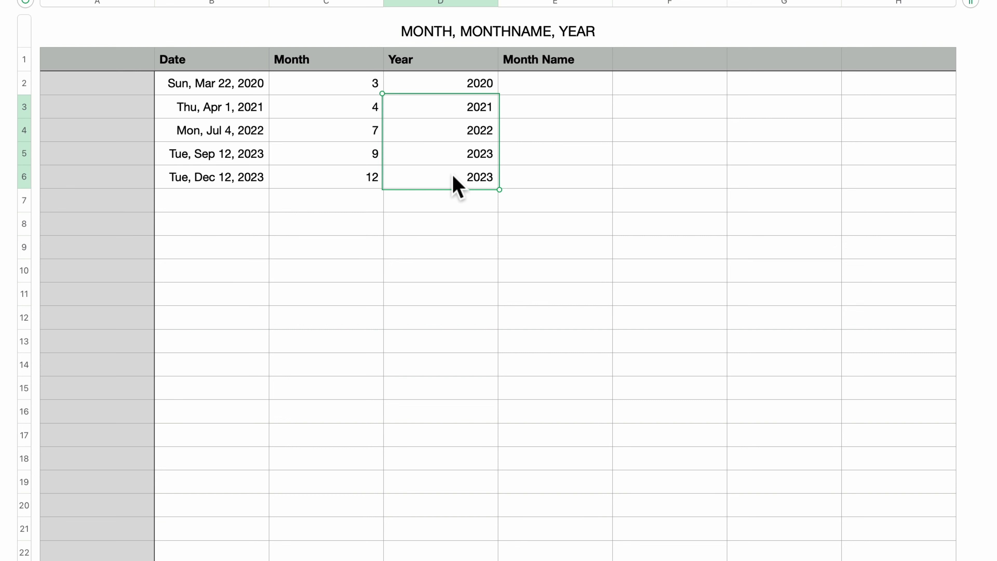
Enter the nested formula =MONTHNAME(MONTH(B2)) in cell E2 to get the first date's month name
{"action": "left_click", "coordinate": [599, 86]}
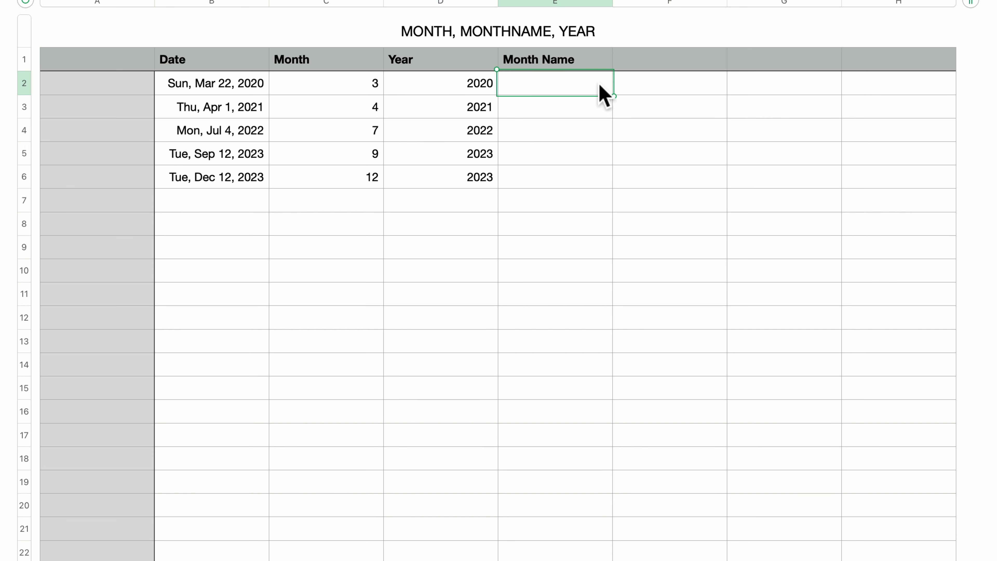
{"action": "type", "text": "=MONT"}
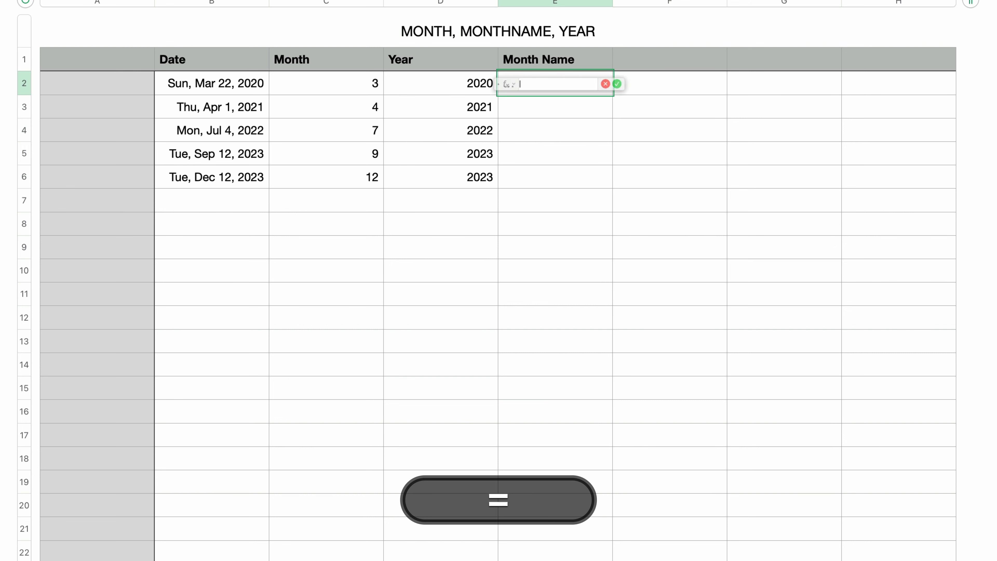
{"action": "type", "text": "HNAME"}
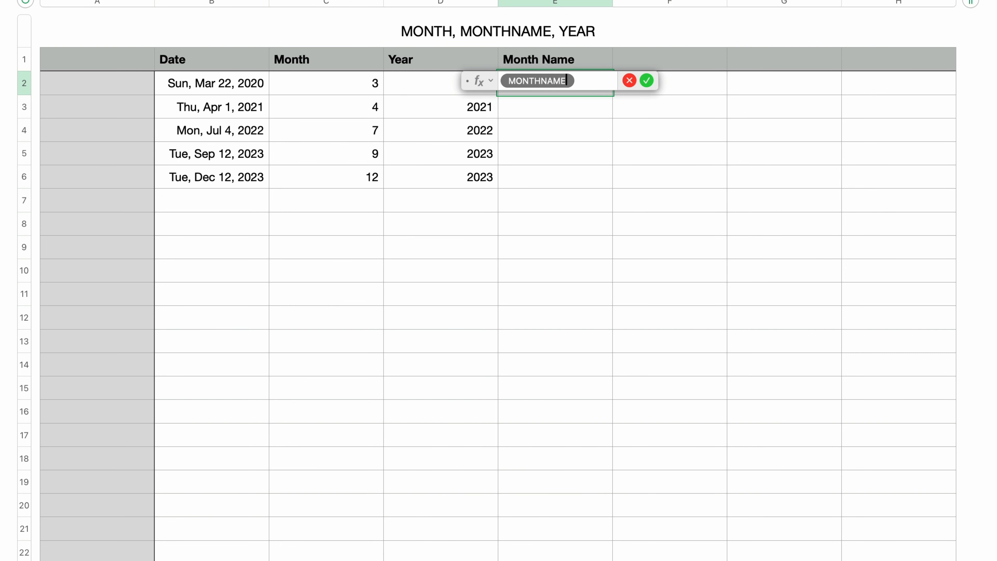
{"action": "key", "text": "Return"}
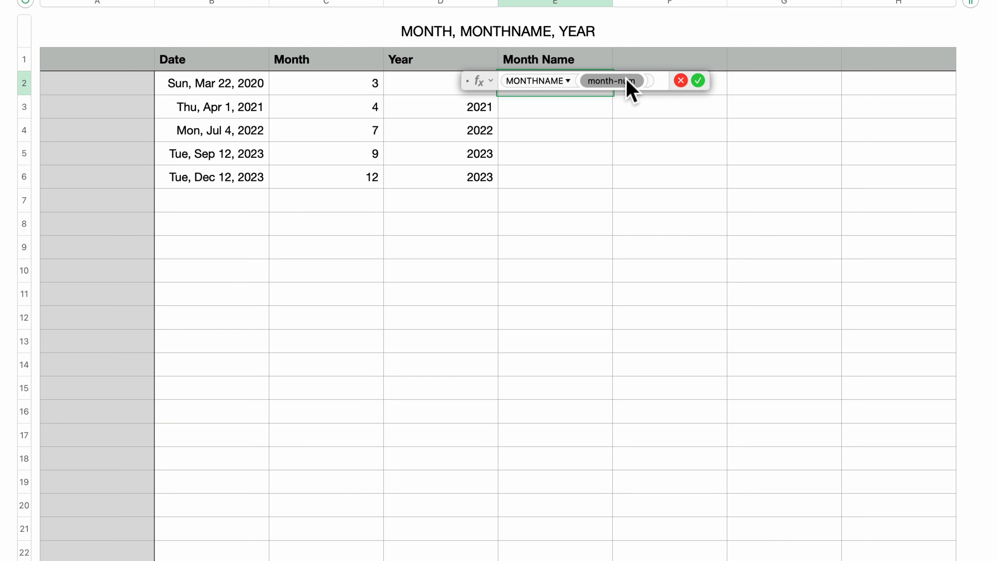
{"action": "type", "text": "MONTH"}
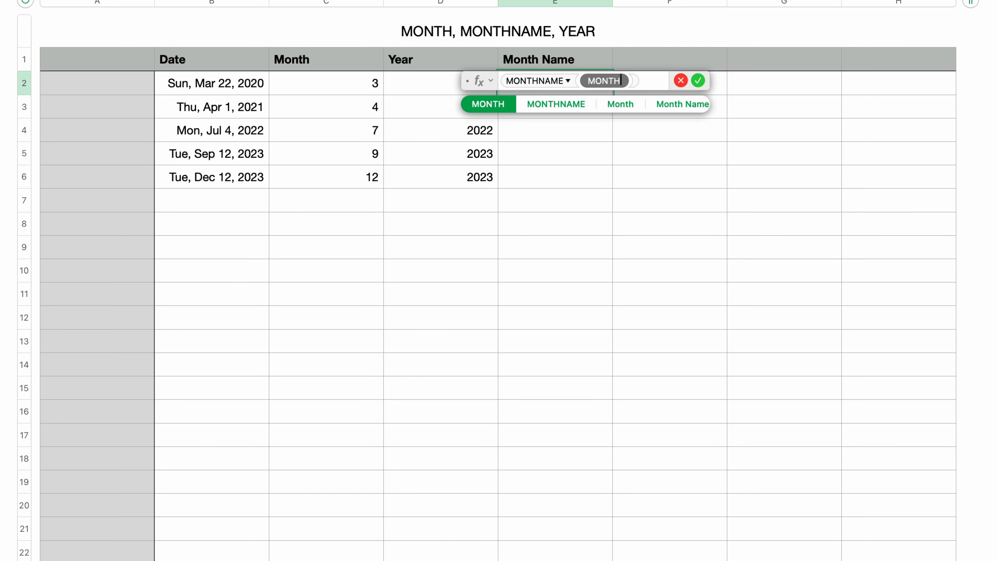
{"action": "key", "text": "Return"}
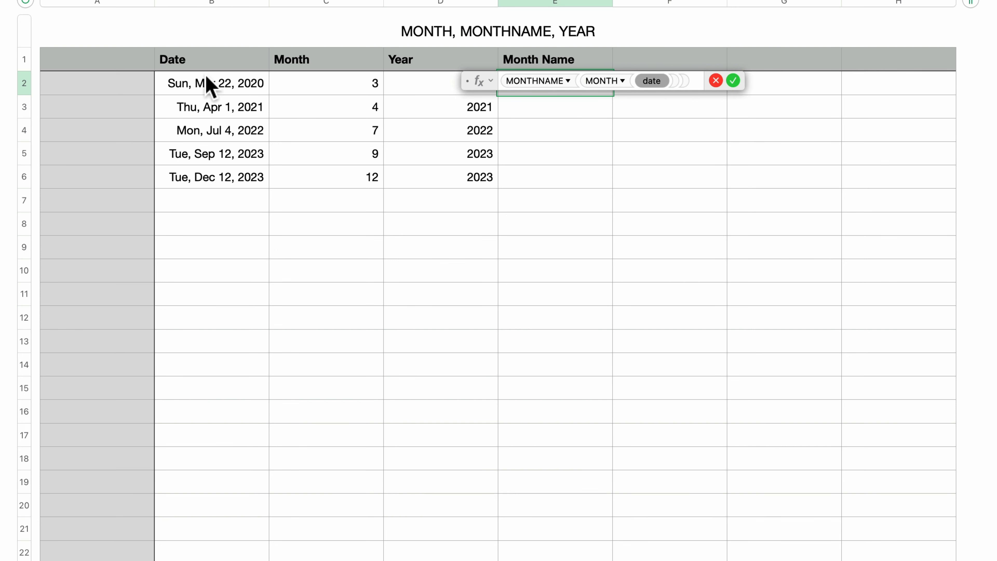
{"action": "left_click", "coordinate": [214, 87]}
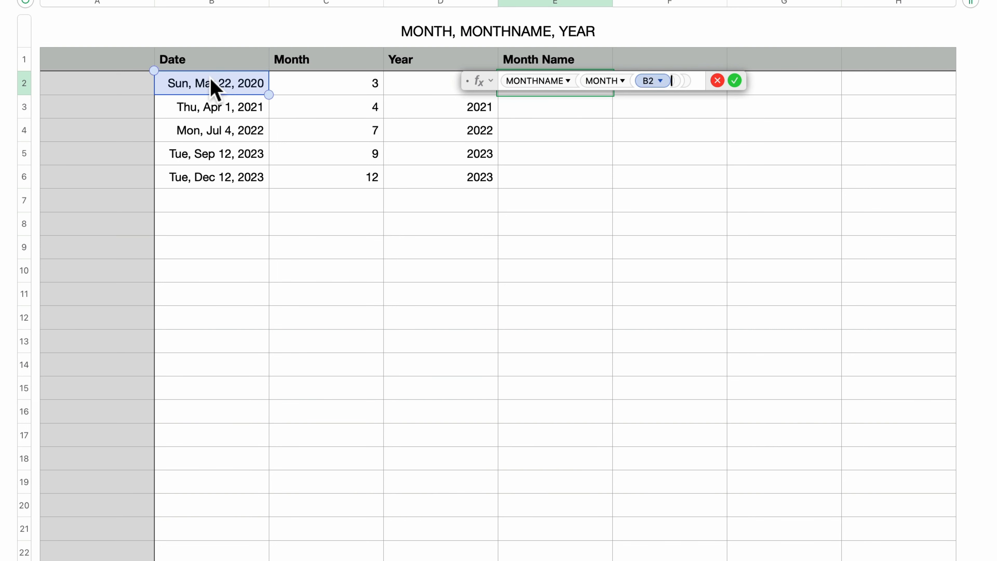
{"action": "key", "text": "Return"}
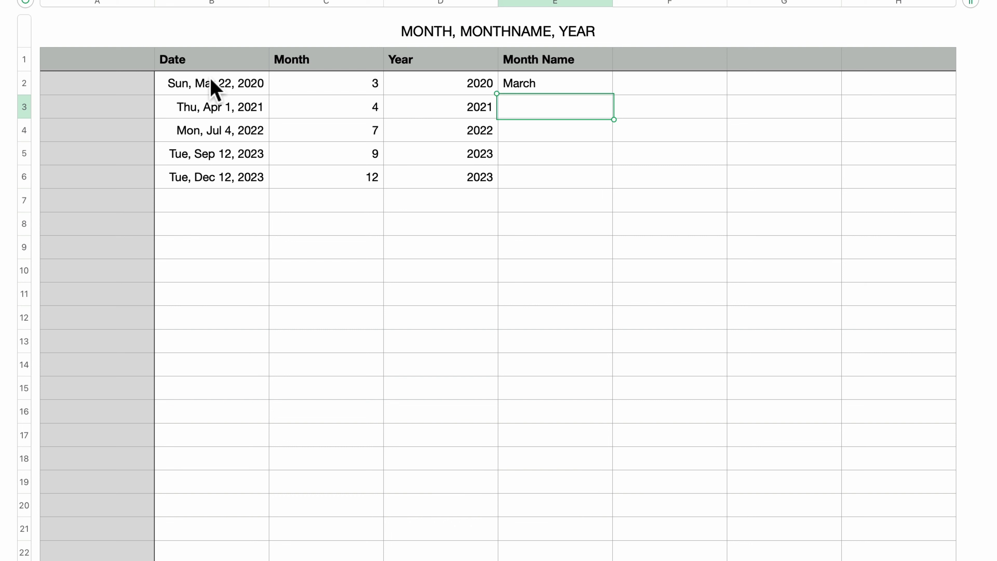
Copy the month name formula from E2 and paste it into the range E3 to E6
{"action": "left_click", "coordinate": [551, 95]}
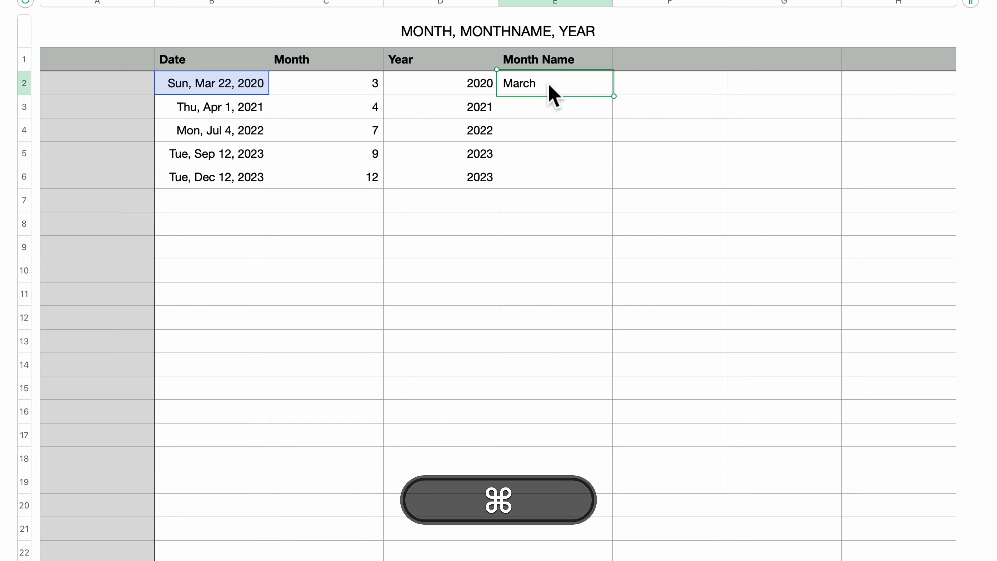
{"action": "key", "text": "super+c"}
{"action": "left_click_drag", "start_coordinate": [567, 104], "coordinate": [563, 173]}
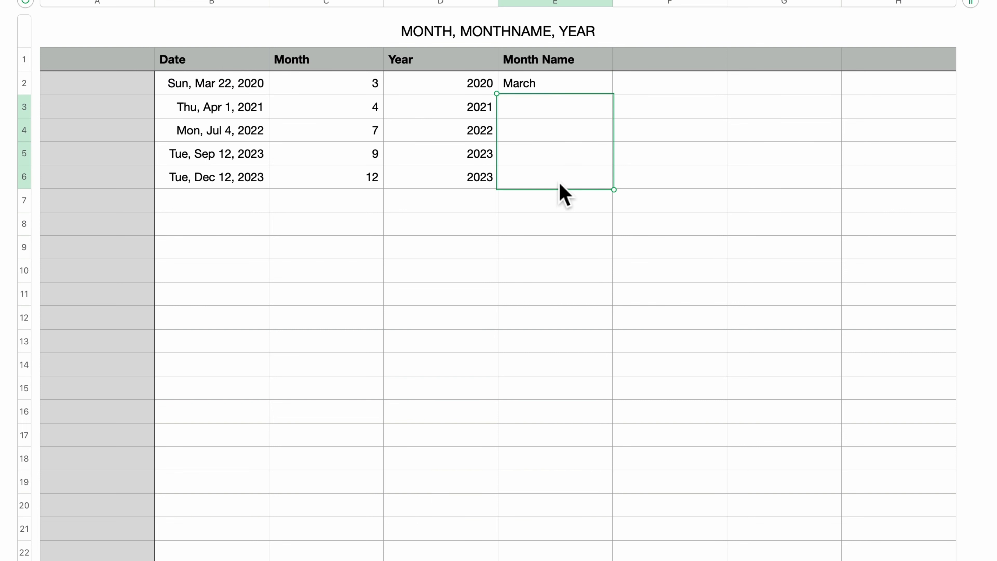
{"action": "key", "text": "super+v"}
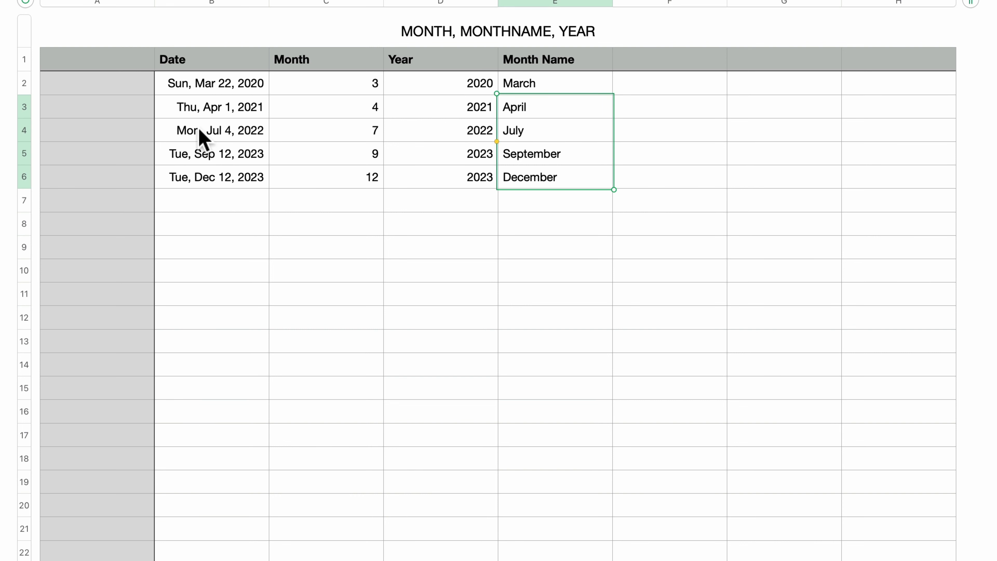
{"action": "left_click", "coordinate": [679, 92]}
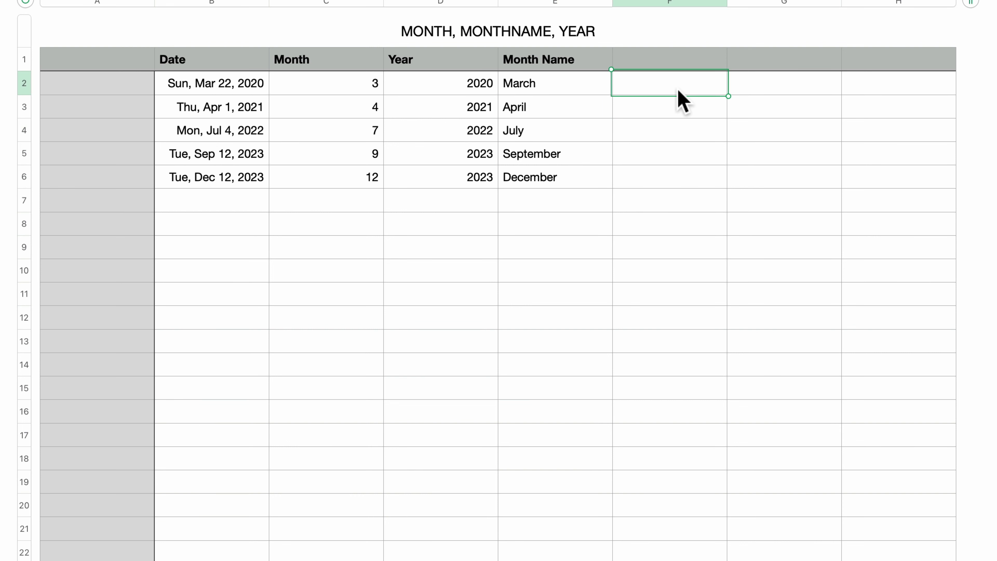
Enter the formula =MONTHNAME(C2) in cell F2 to get the month name from the existing month number
{"action": "type", "text": "=MONTHNAME"}
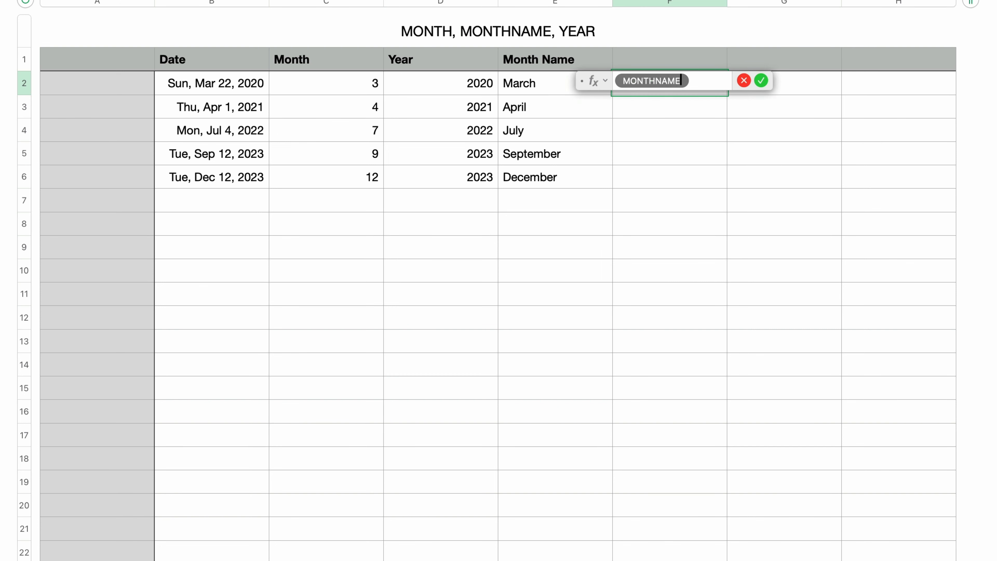
{"action": "key", "text": "Return"}
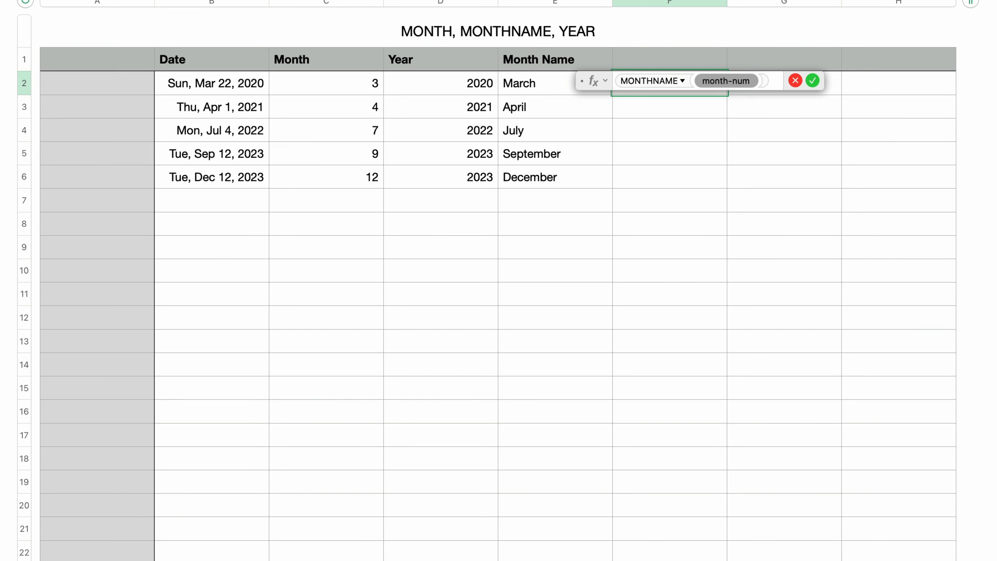
{"action": "left_click", "coordinate": [345, 91]}
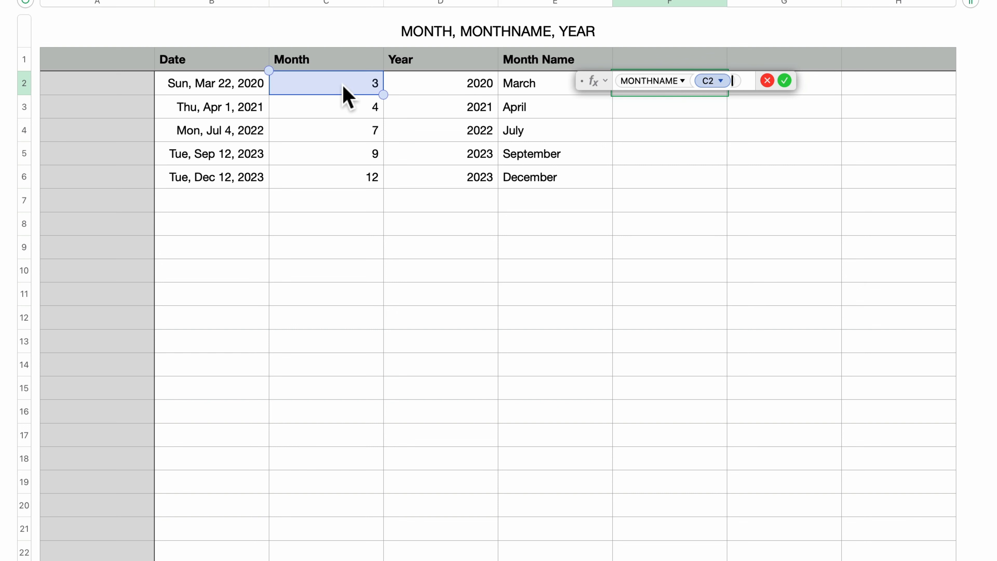
{"action": "key", "text": "Return"}
Copy the month name formula from F2 and paste it into the range F3 to F6
{"action": "left_click", "coordinate": [703, 92]}
{"action": "key", "text": "super+c"}
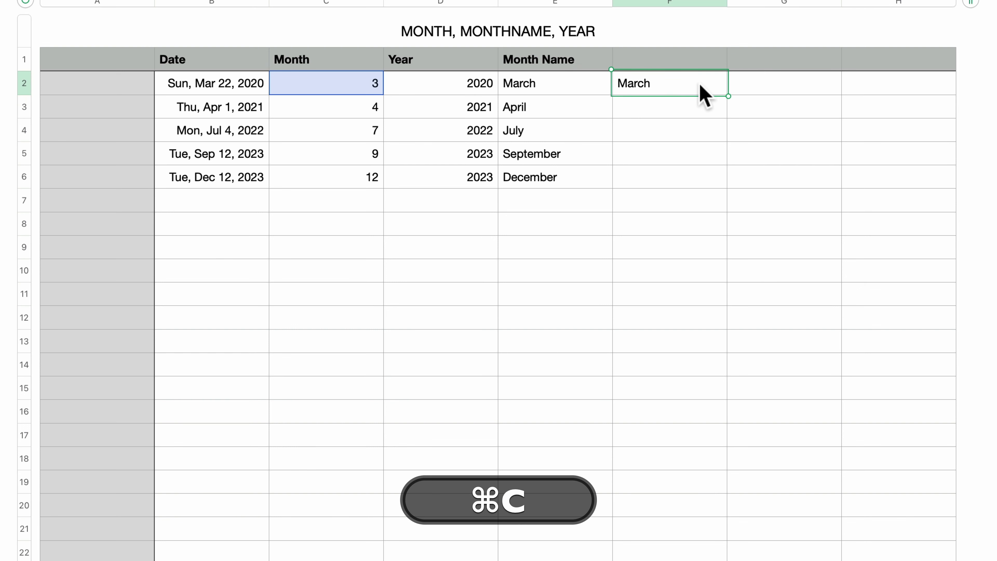
{"action": "left_click_drag", "start_coordinate": [694, 107], "coordinate": [684, 182]}
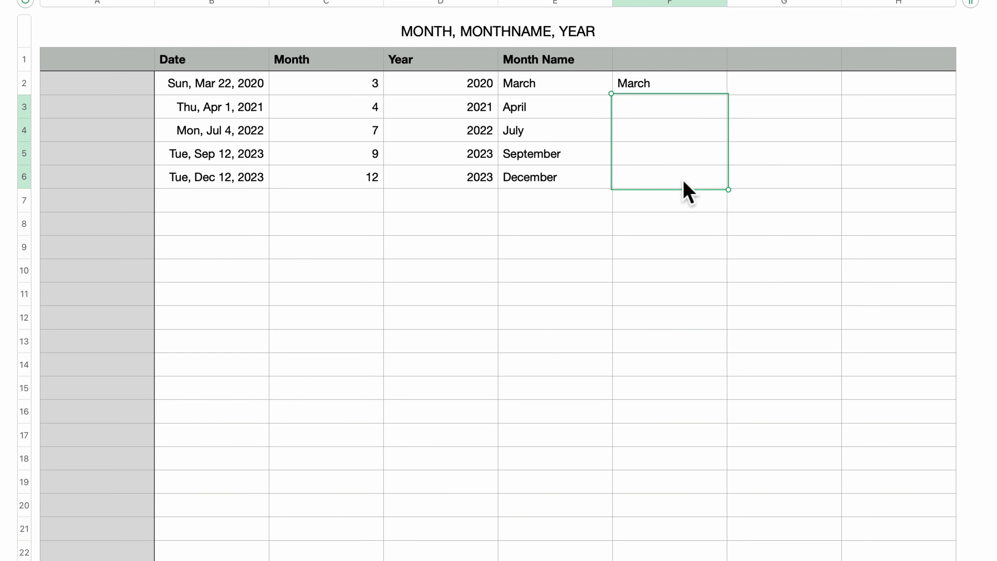
{"action": "key", "text": "super+v"}
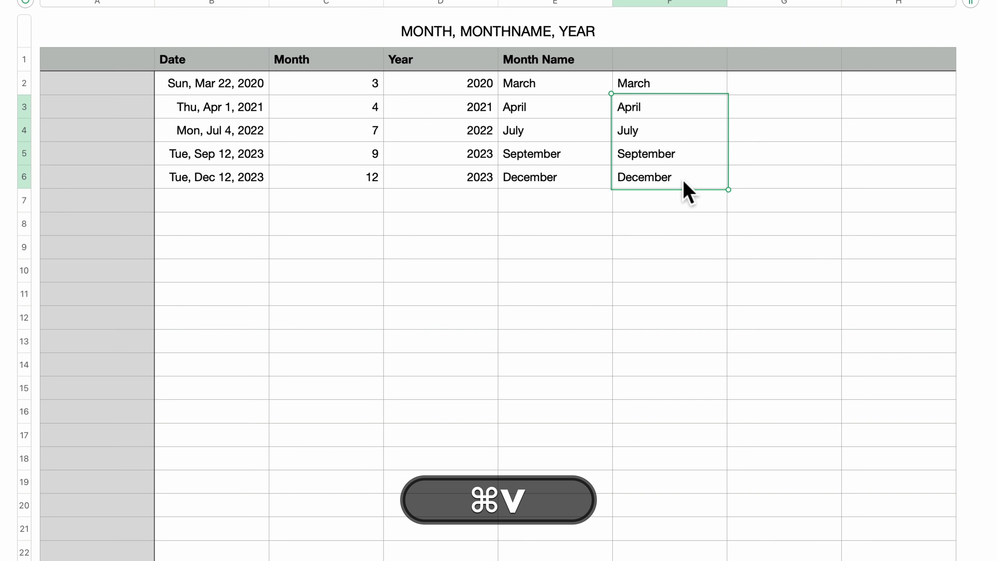
Change the date in cell B6 to 05/22/2024
{"action": "left_click", "coordinate": [204, 183]}
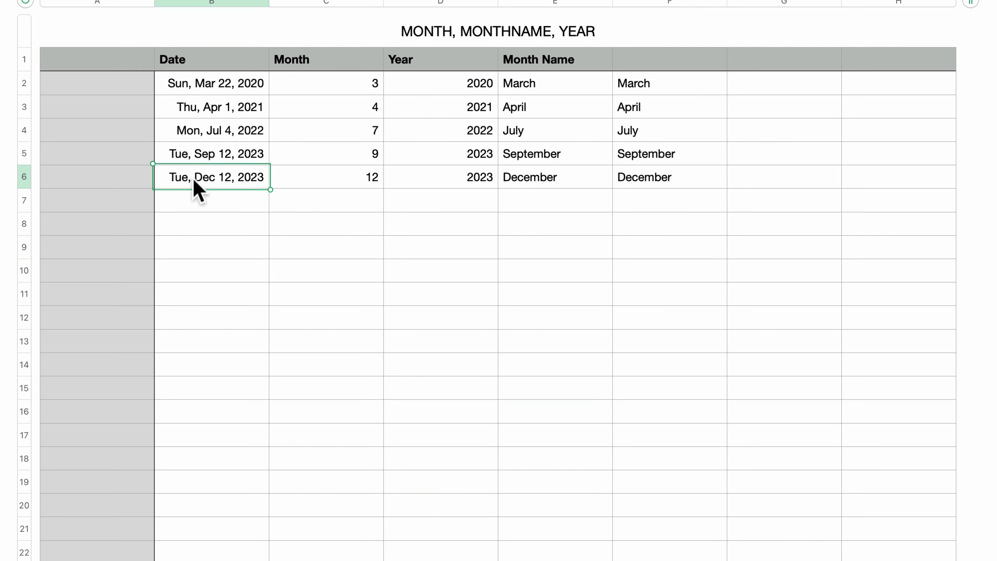
{"action": "double_click", "coordinate": [193, 179]}
{"action": "type", "text": "05"}
{"action": "key", "text": "Right"}
{"action": "key", "text": "Right"}
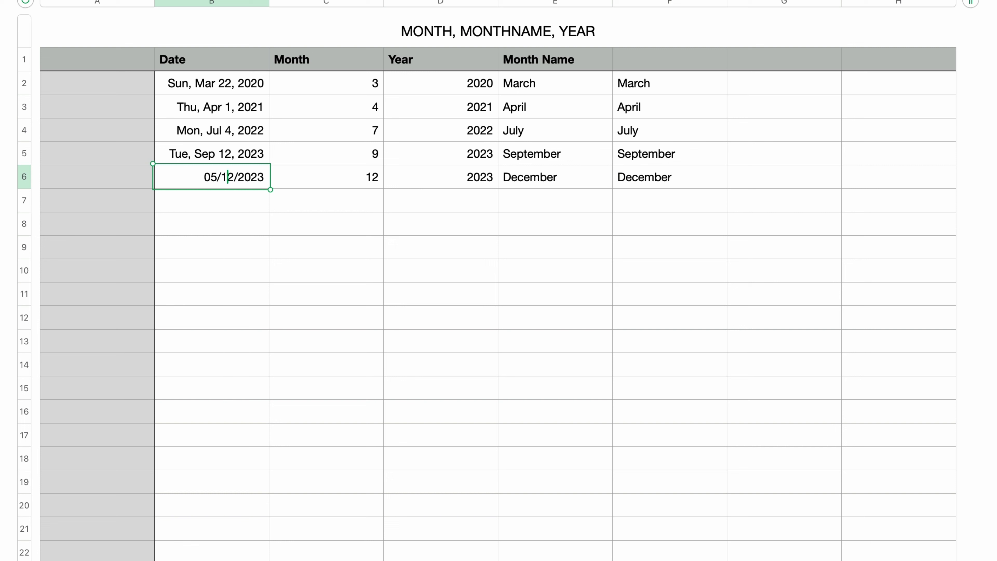
{"action": "key", "text": "BackSpace"}
{"action": "type", "text": "2"}
{"action": "key", "text": "Right"}
{"action": "key", "text": "Right"}
{"action": "key", "text": "Right"}
{"action": "key", "text": "Right"}
{"action": "key", "text": "Right"}
{"action": "key", "text": "Right"}
{"action": "key", "text": "BackSpace"}
{"action": "type", "text": "4"}
{"action": "key", "text": "Return"}
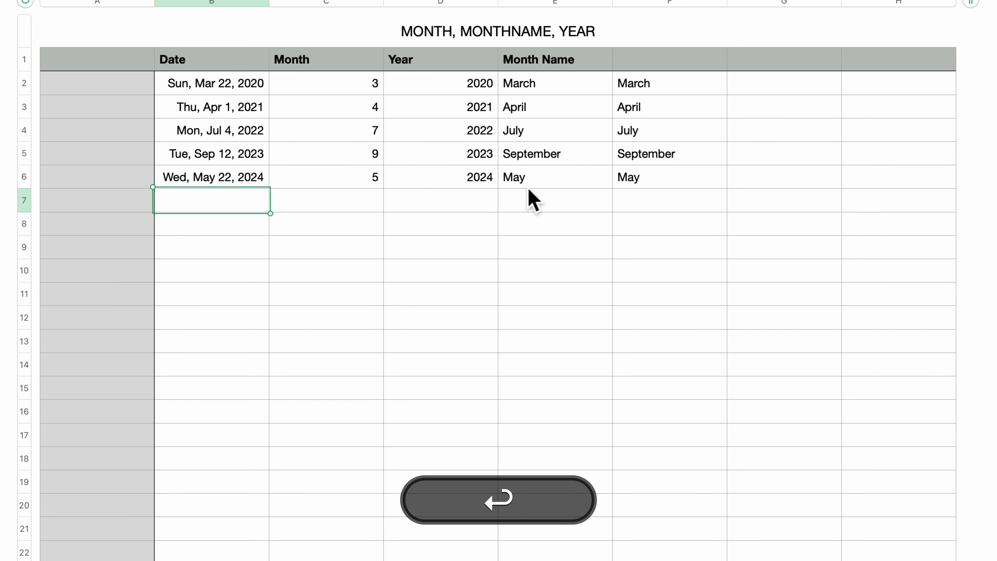